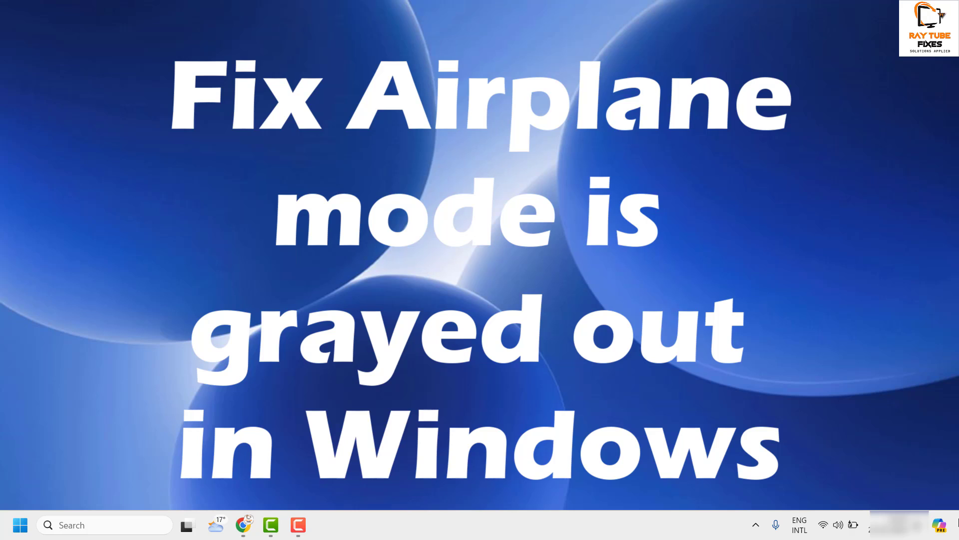
# - Check the Airplane mode toggle in the Windows quick settings
pyautogui.click(838, 530)
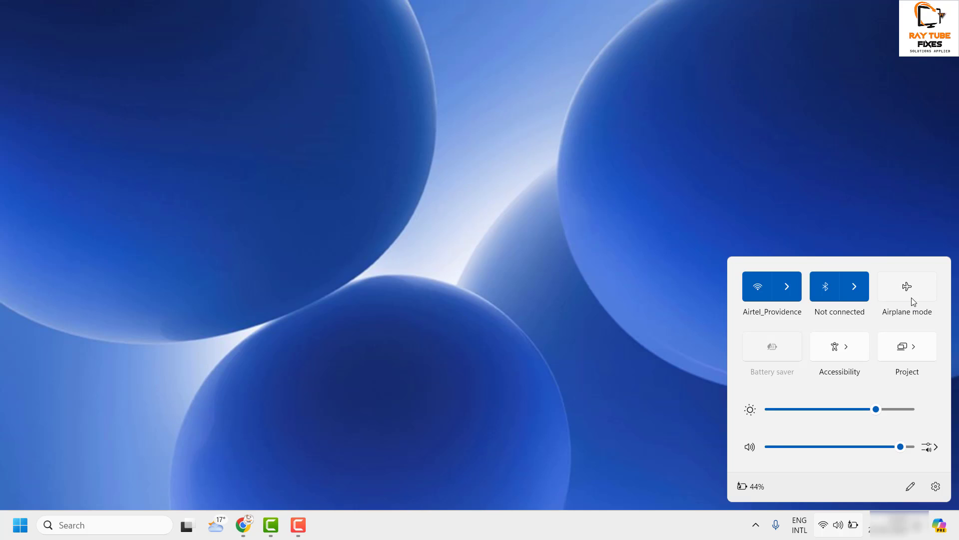
pyautogui.click(549, 349)
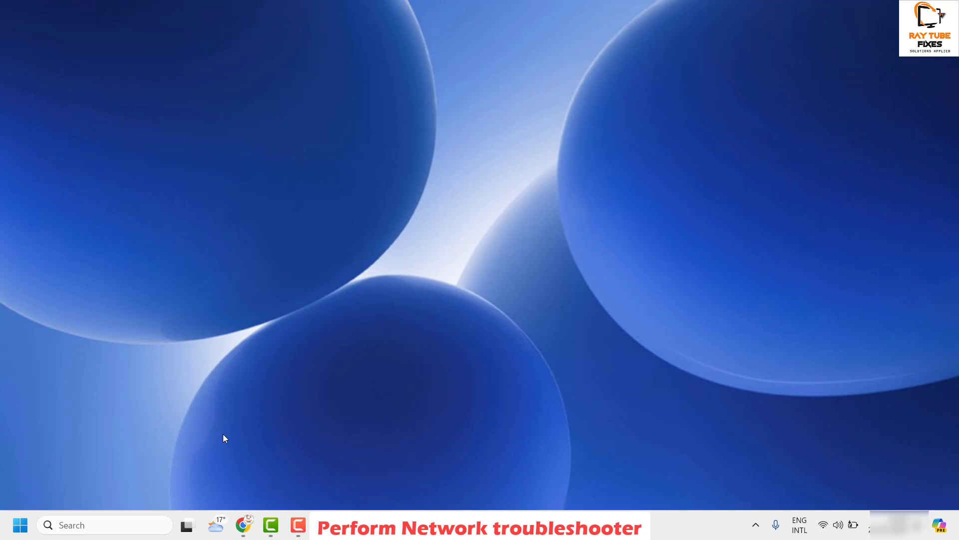
# - Run the Network and Internet troubleshooter from the other troubleshooters in the System settings
pyautogui.rightClick(21, 526)
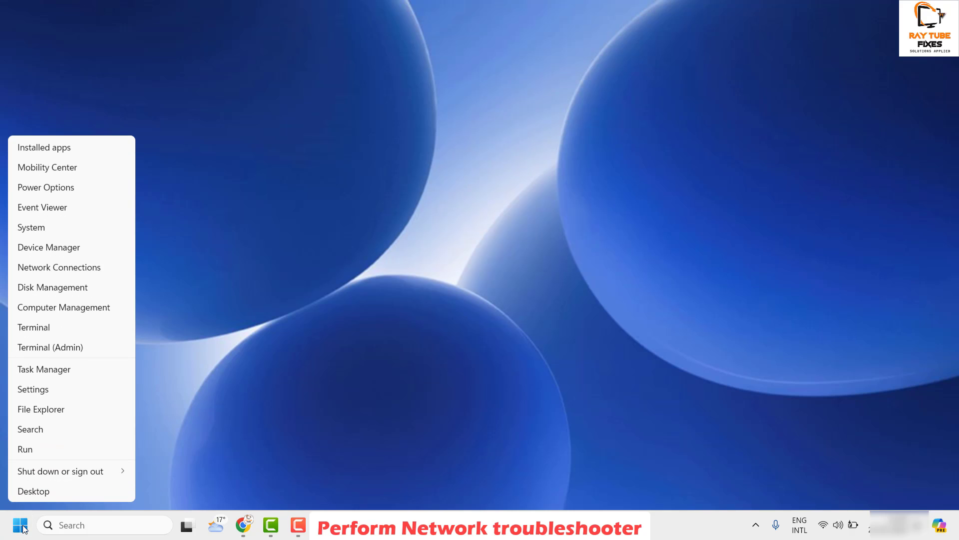
pyautogui.click(55, 385)
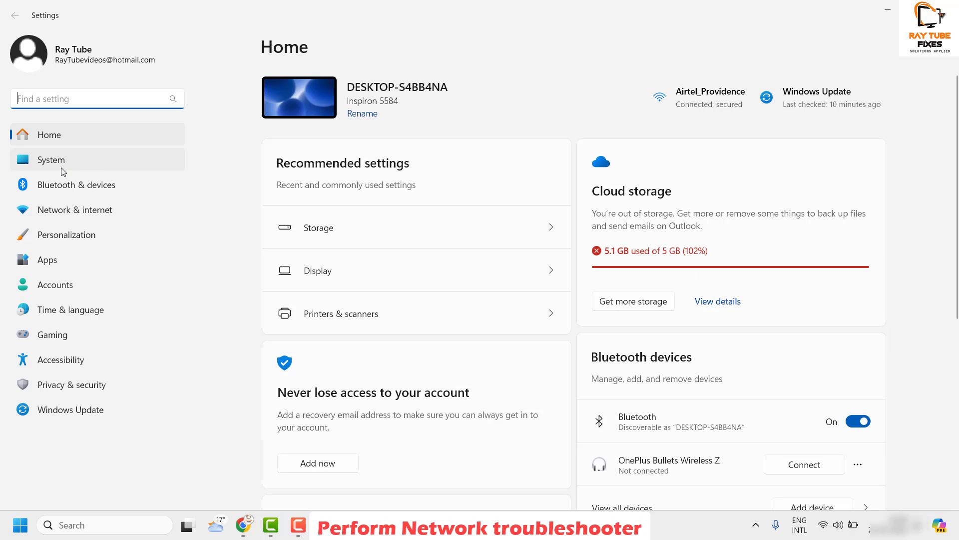
pyautogui.click(60, 171)
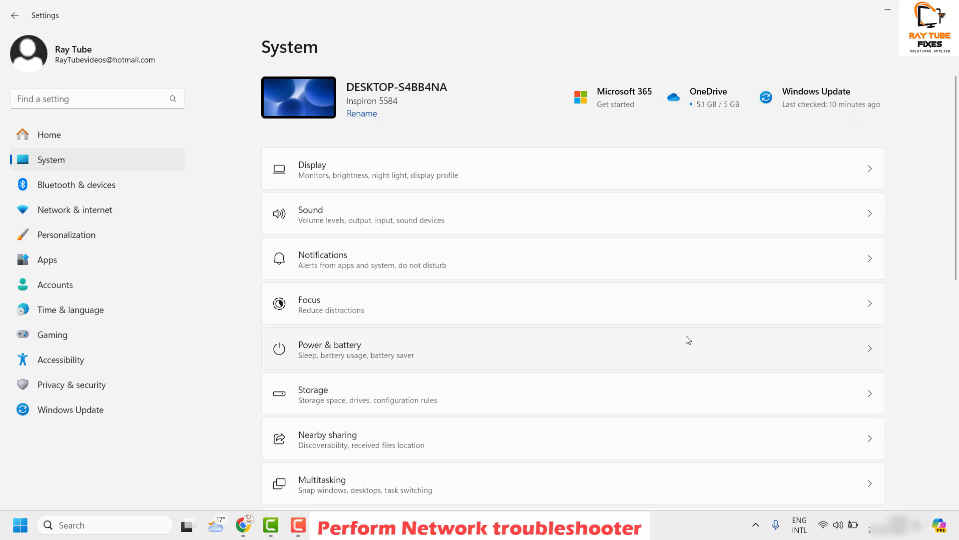
pyautogui.scroll(-5, 688, 339)
pyautogui.scroll(-5, 688, 340)
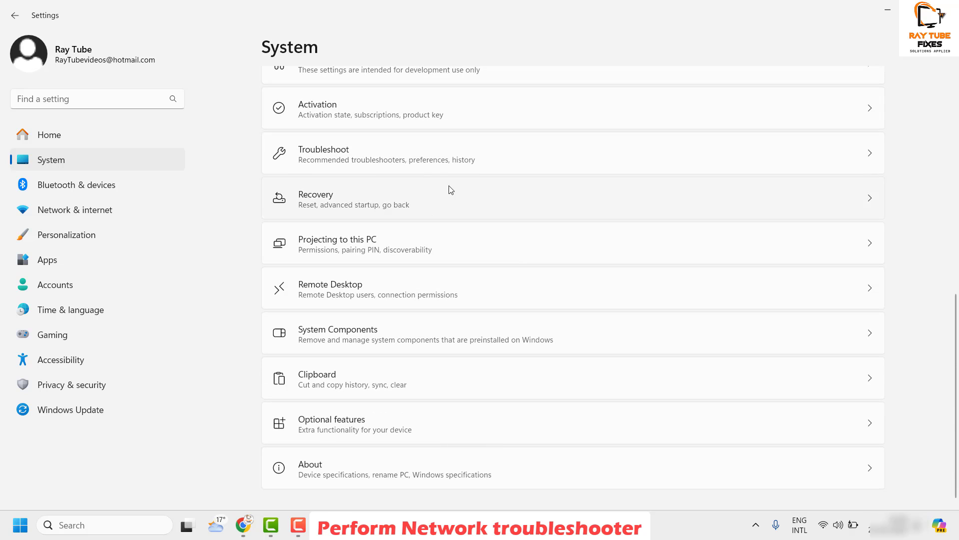
pyautogui.click(431, 159)
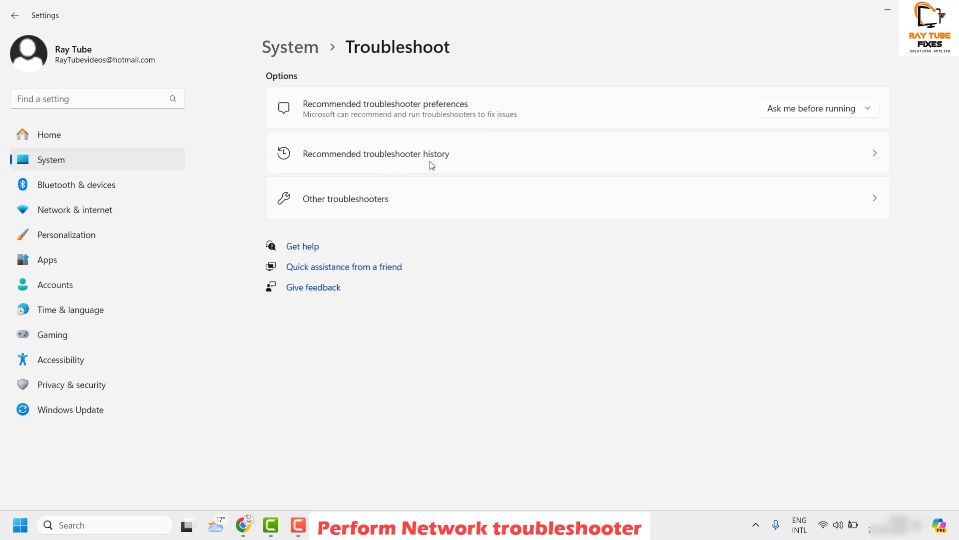
pyautogui.click(368, 203)
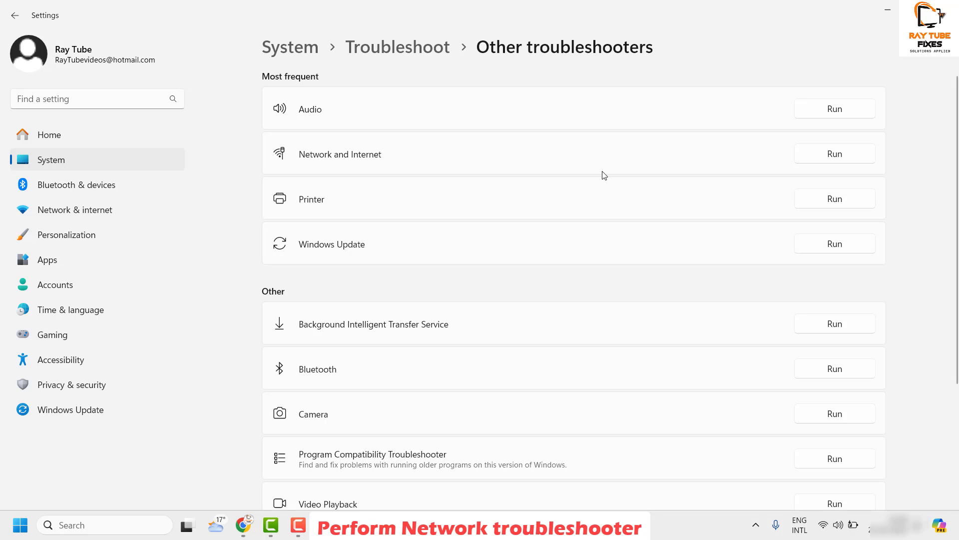
pyautogui.click(832, 154)
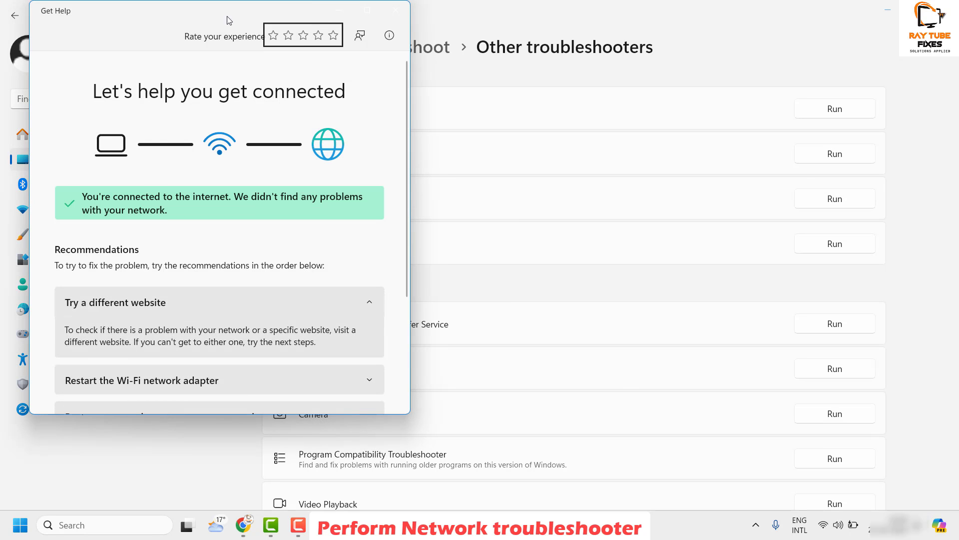
# - Restart the Wi-Fi network adapter through the troubleshooter's recommendations, and close the troubleshooter and Settings
pyautogui.moveTo(227, 16); pyautogui.dragTo(318, 22)
pyautogui.scroll(-2, 273, 245)
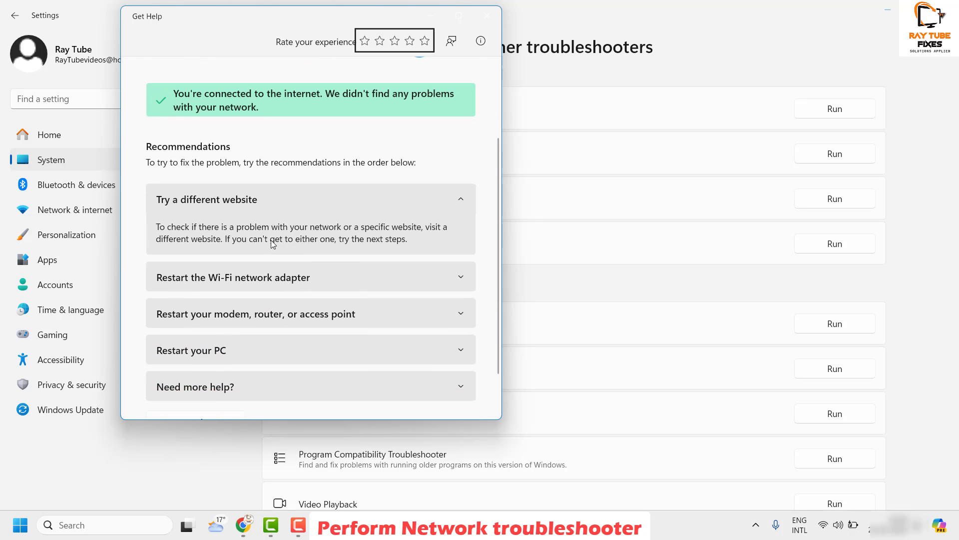
pyautogui.scroll(-1, 258, 247)
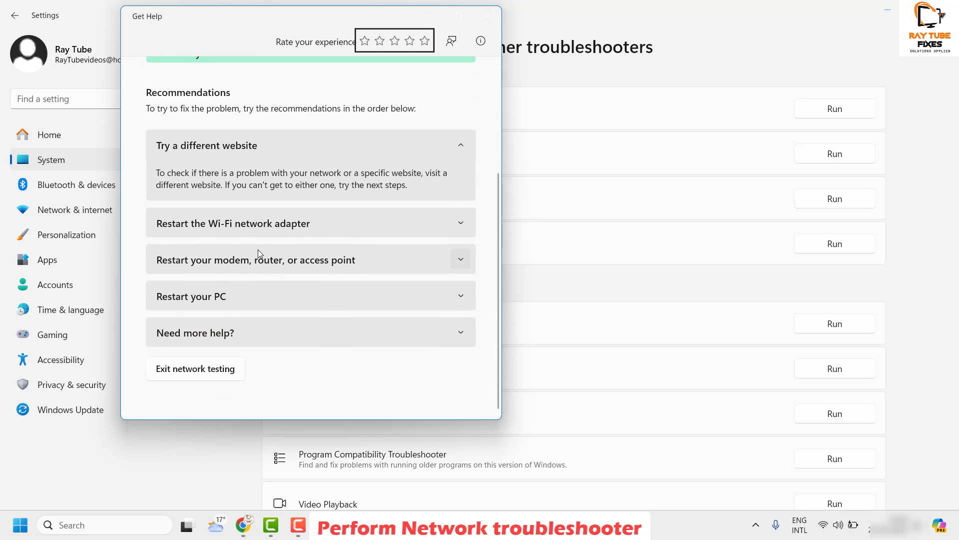
pyautogui.click(463, 226)
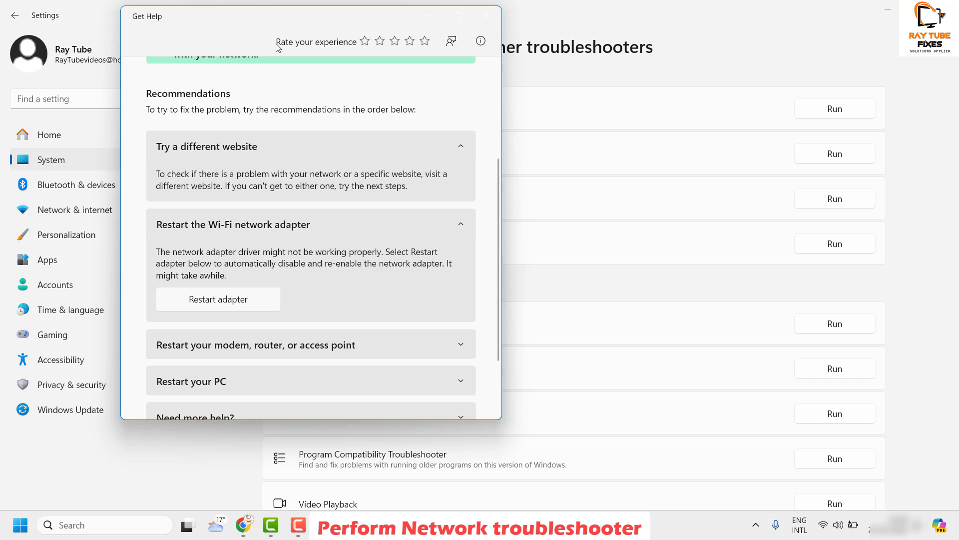
pyautogui.click(208, 306)
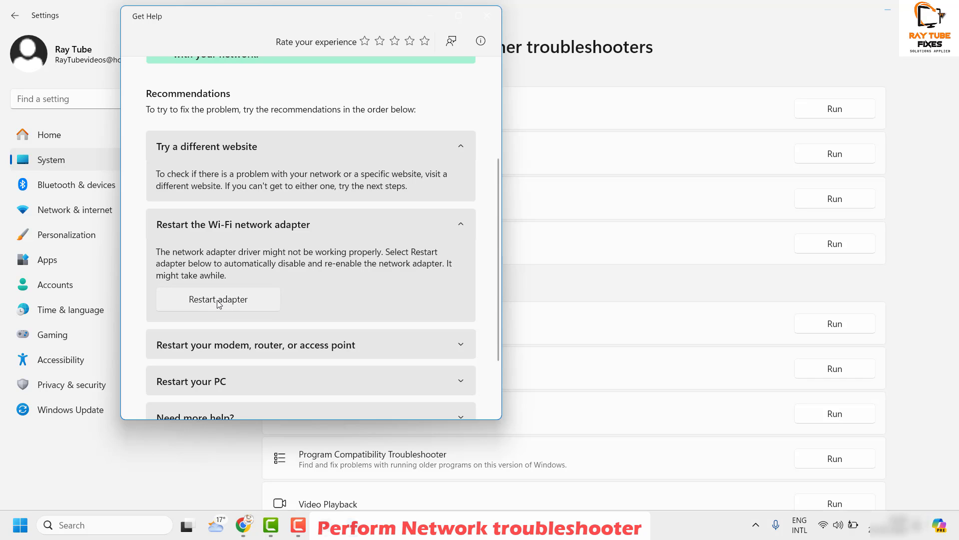
pyautogui.click(219, 304)
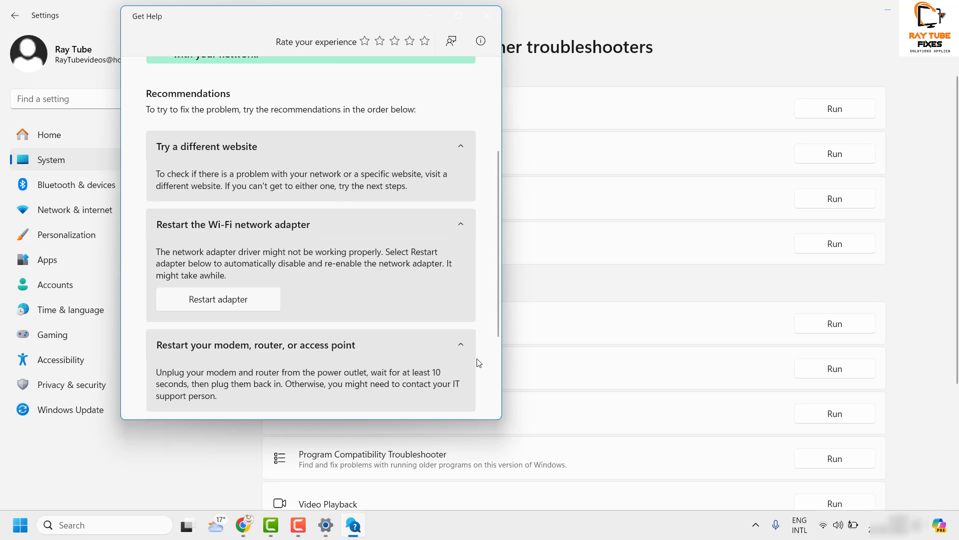
pyautogui.click(487, 16)
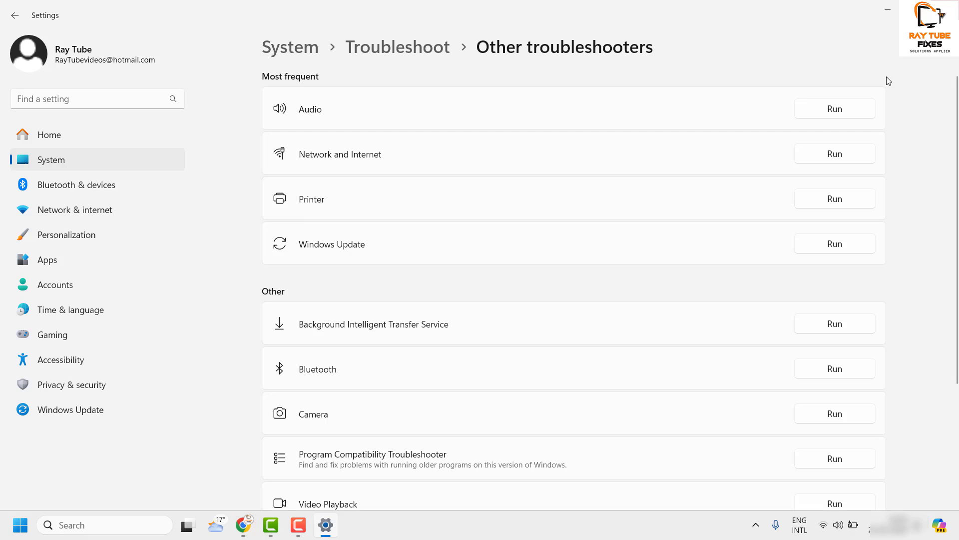
pyautogui.hotkey('alt', 'F4')
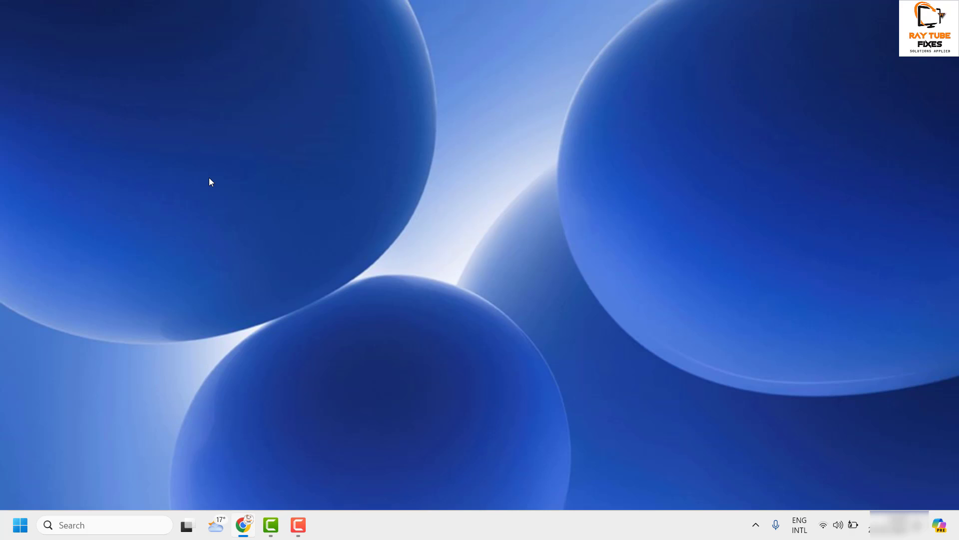
# - Check the availability of Airplane mode in the quick settings again
pyautogui.click(850, 526)
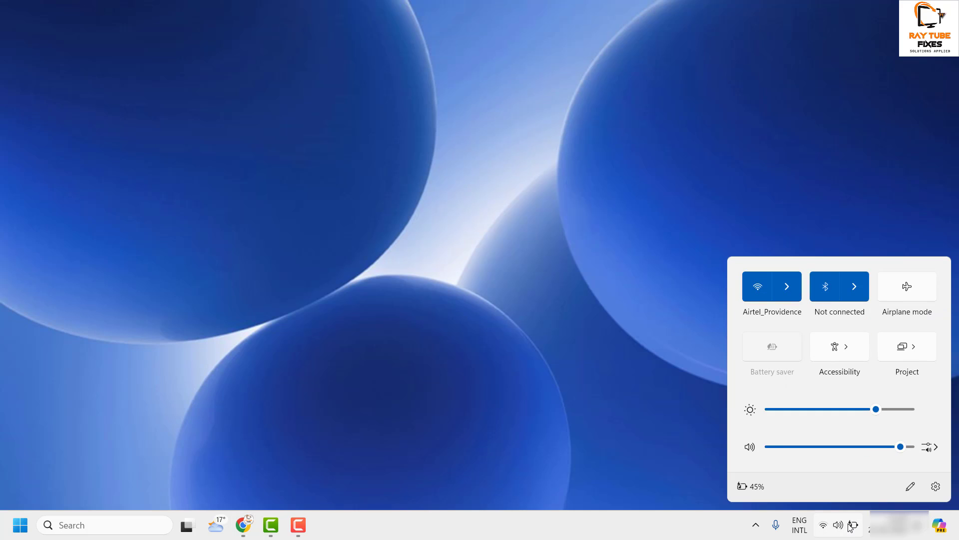
pyautogui.click(649, 197)
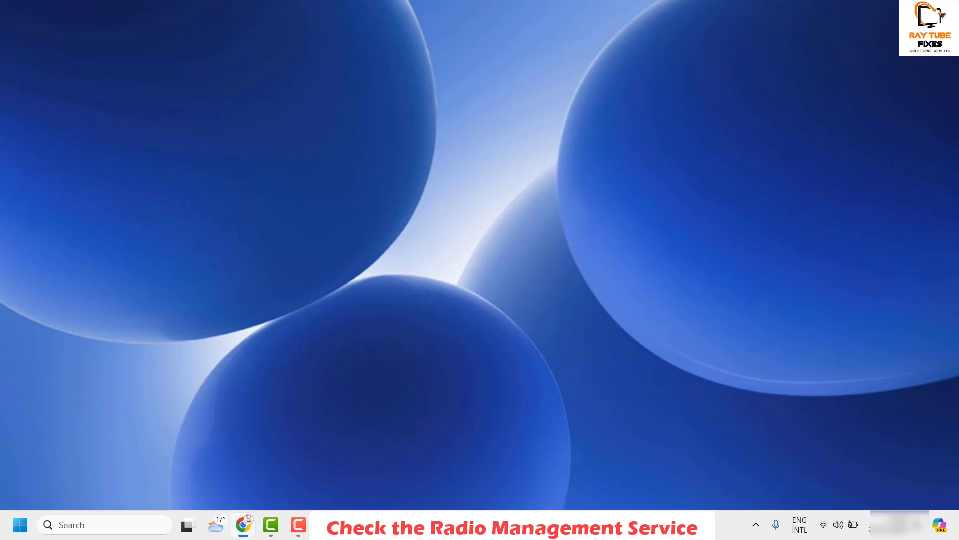
# - Launch the Services console by running services.msc
pyautogui.click(23, 528)
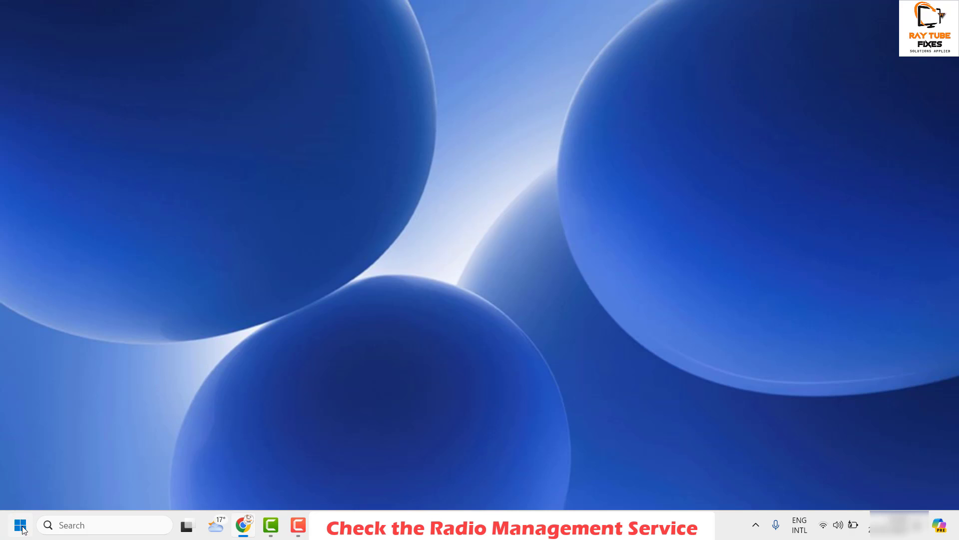
pyautogui.rightClick(23, 529)
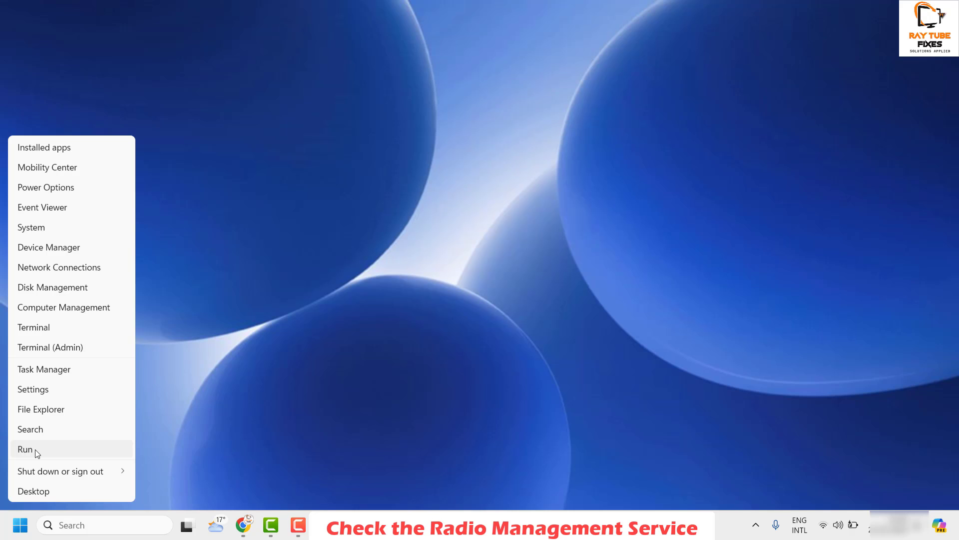
pyautogui.click(25, 449)
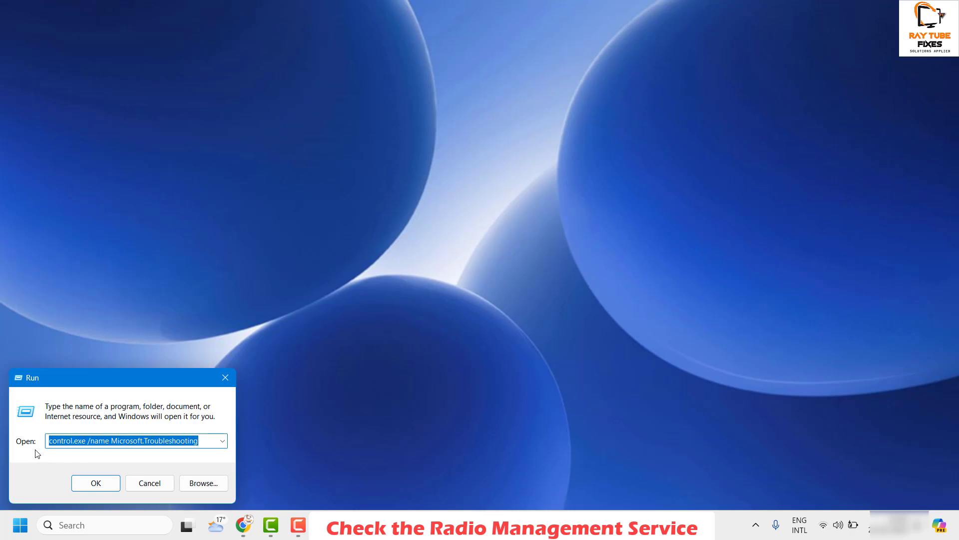
pyautogui.write('SERVICE')
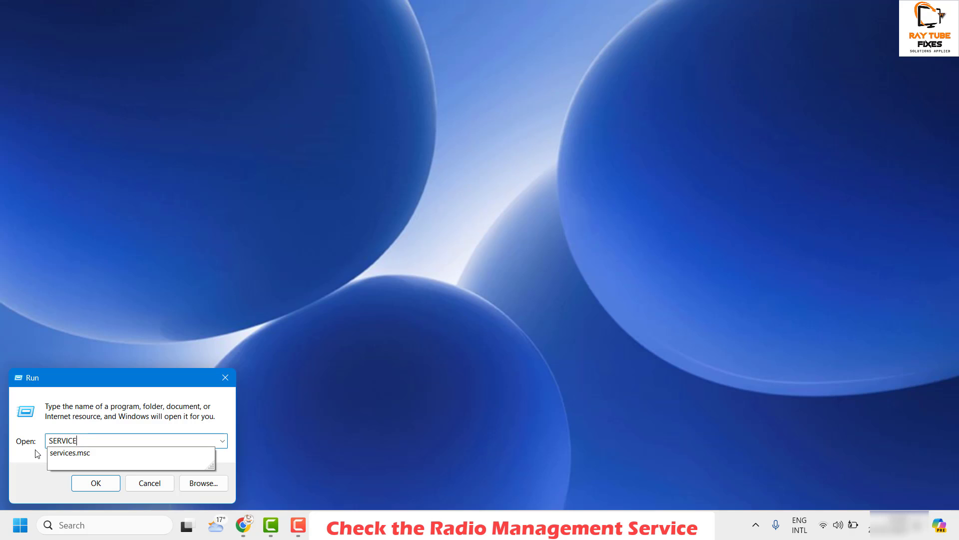
pyautogui.write('S')
pyautogui.press('Down')
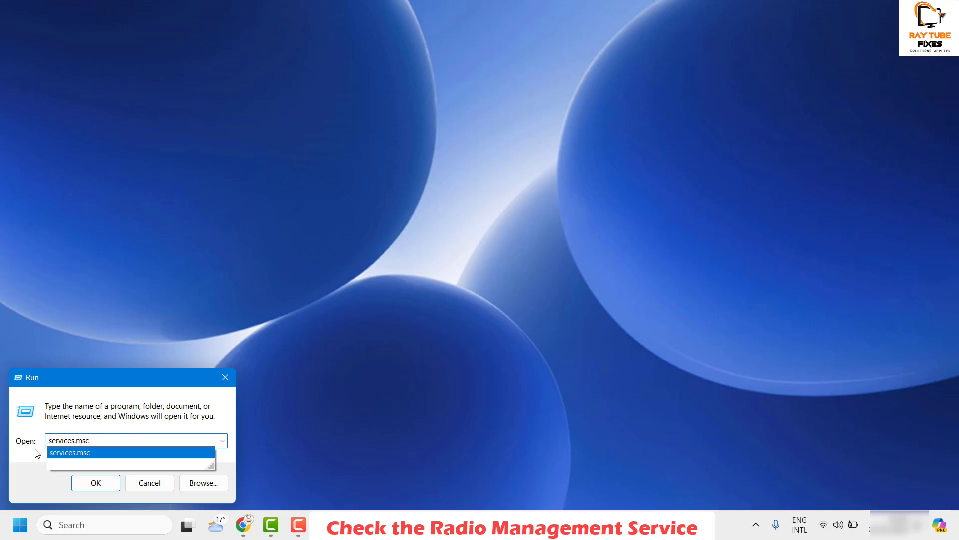
pyautogui.press('Return')
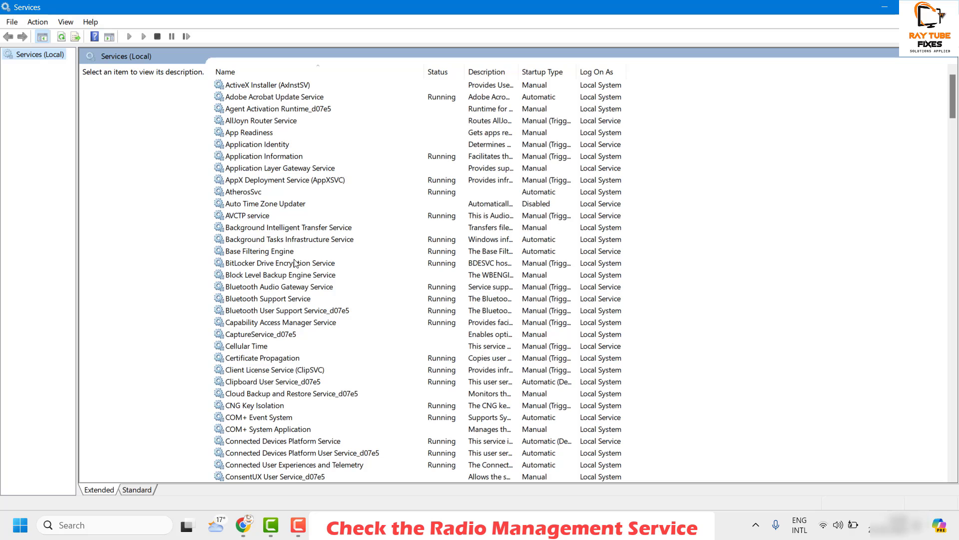
# - Locate the Radio Management Service in the services list and open its properties
pyautogui.click(254, 203)
pyautogui.press('r')
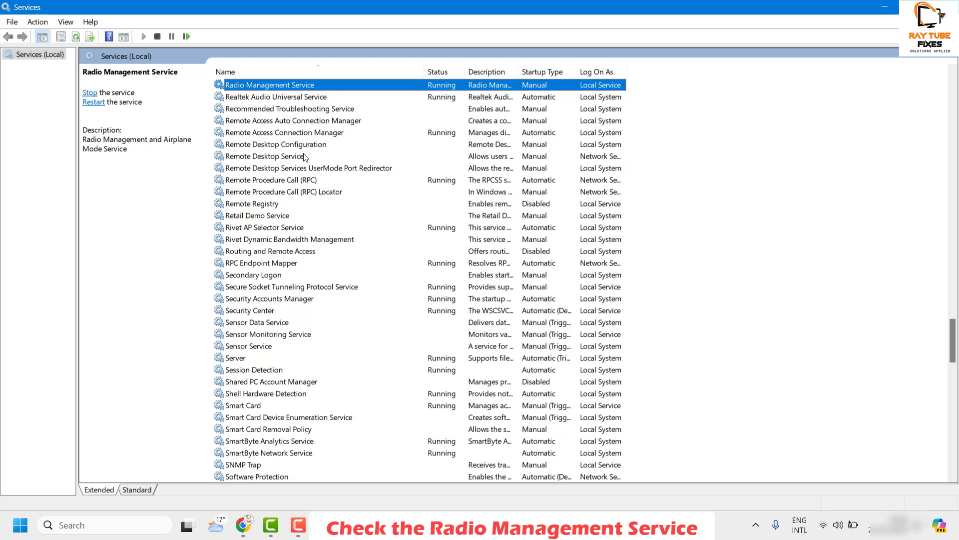
pyautogui.rightClick(282, 90)
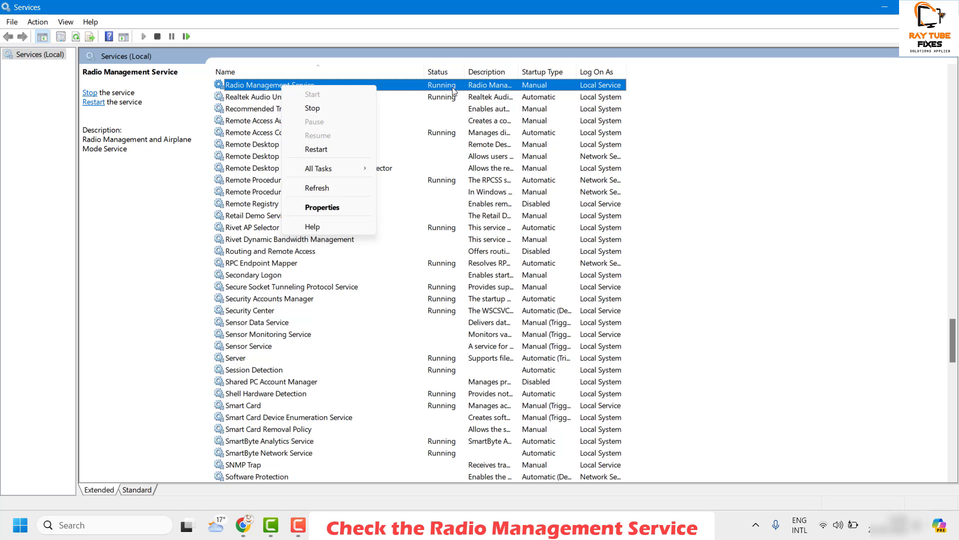
pyautogui.click(475, 92)
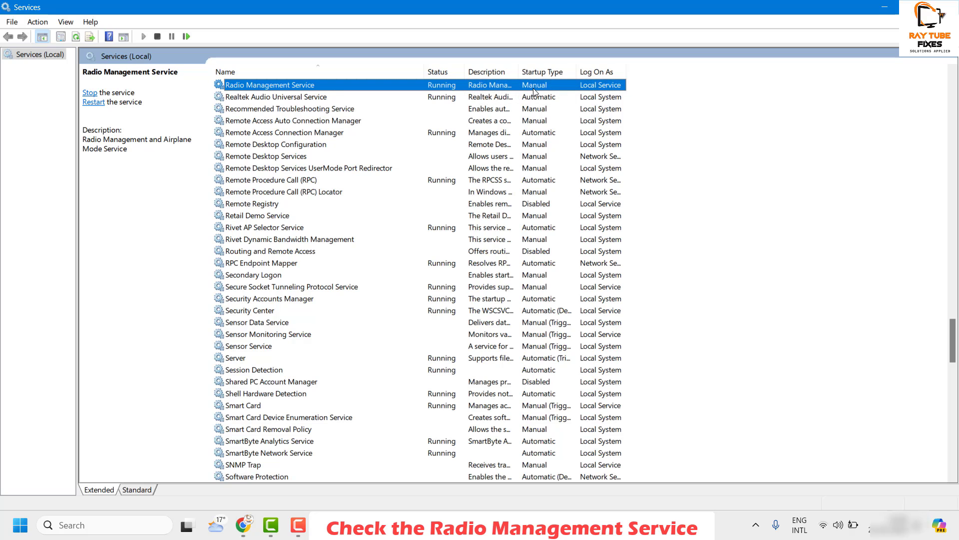
pyautogui.rightClick(320, 86)
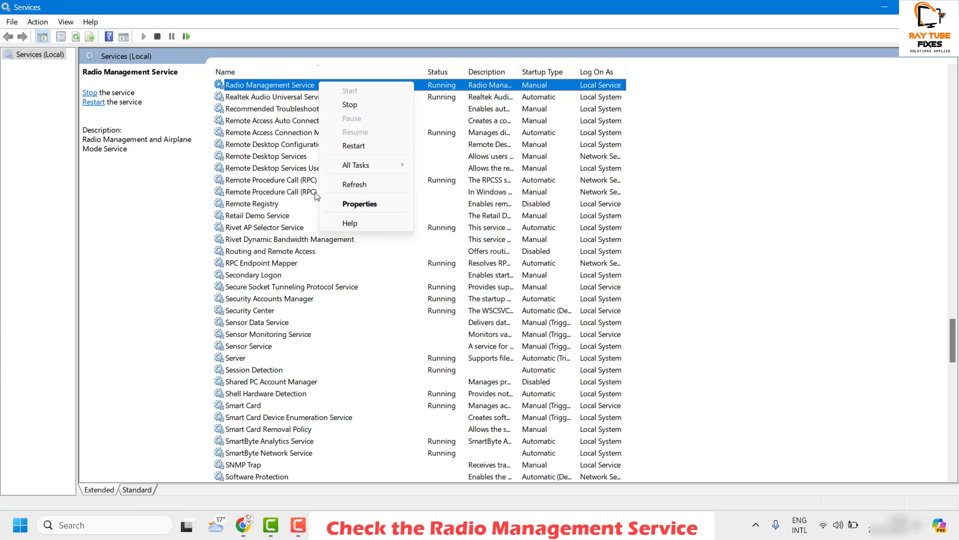
pyautogui.rightClick(280, 85)
pyautogui.rightClick(279, 85)
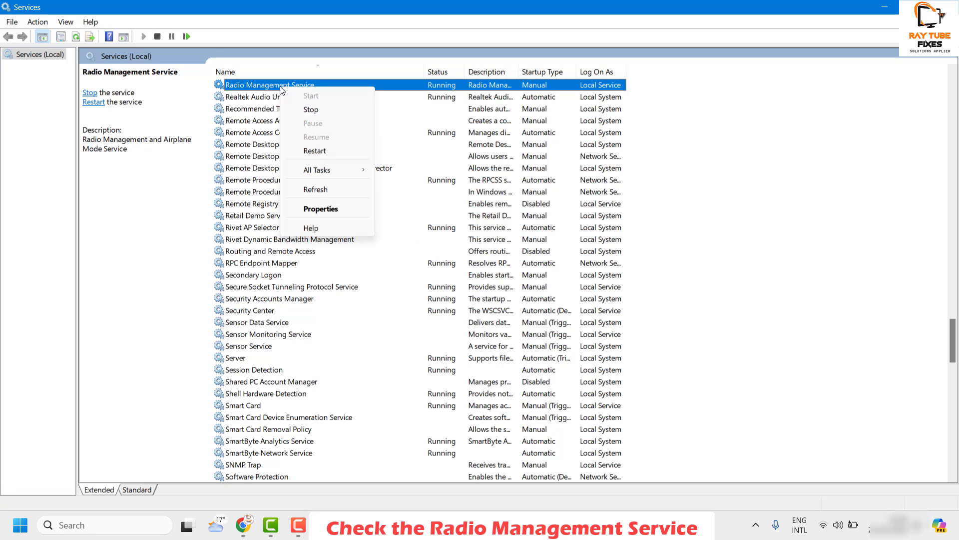
pyautogui.click(338, 208)
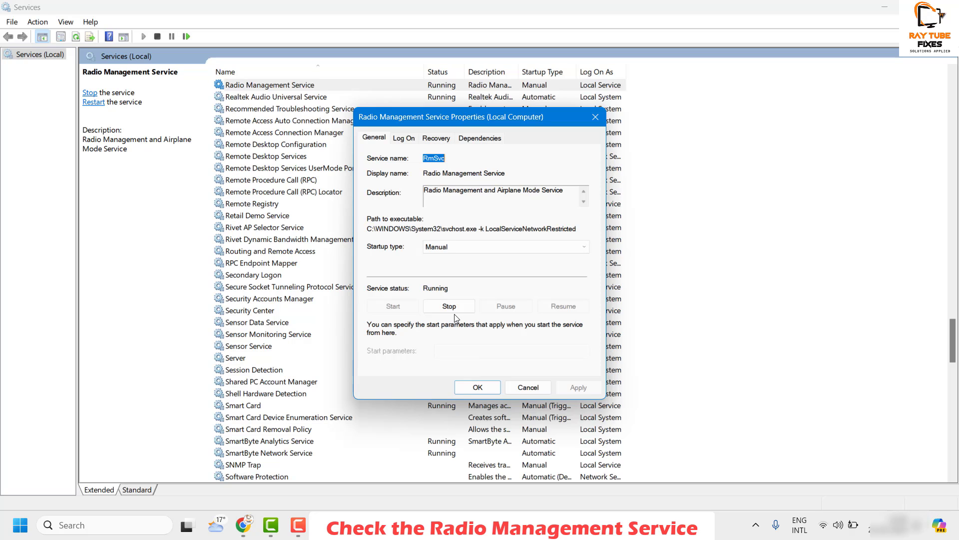
# - Set the Radio Management Service's startup type to Automatic, apply it, and close the Services console
pyautogui.click(471, 249)
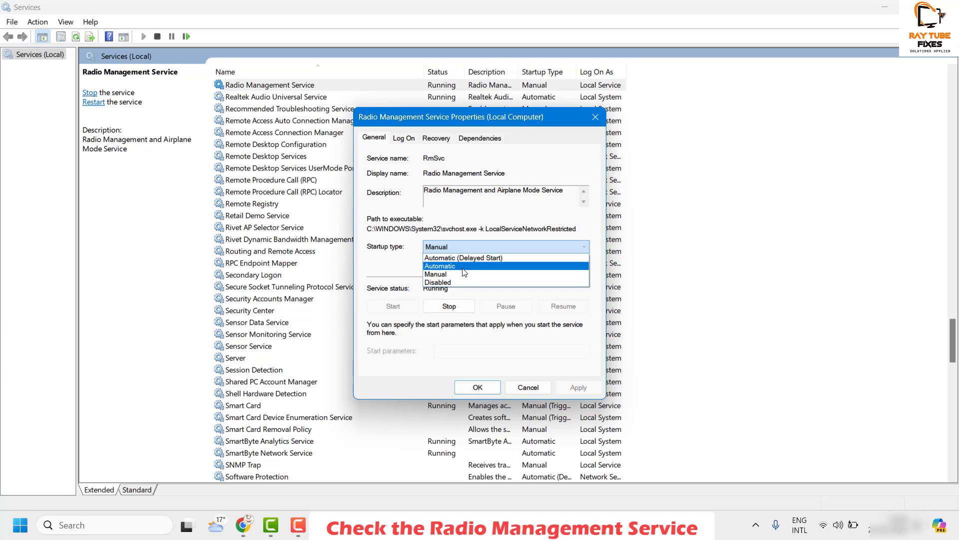
pyautogui.click(462, 269)
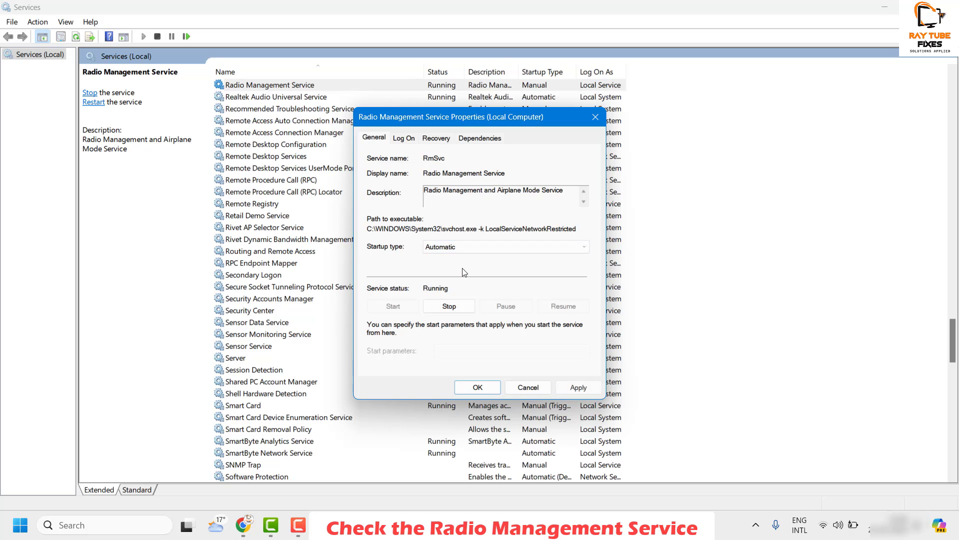
pyautogui.click(576, 388)
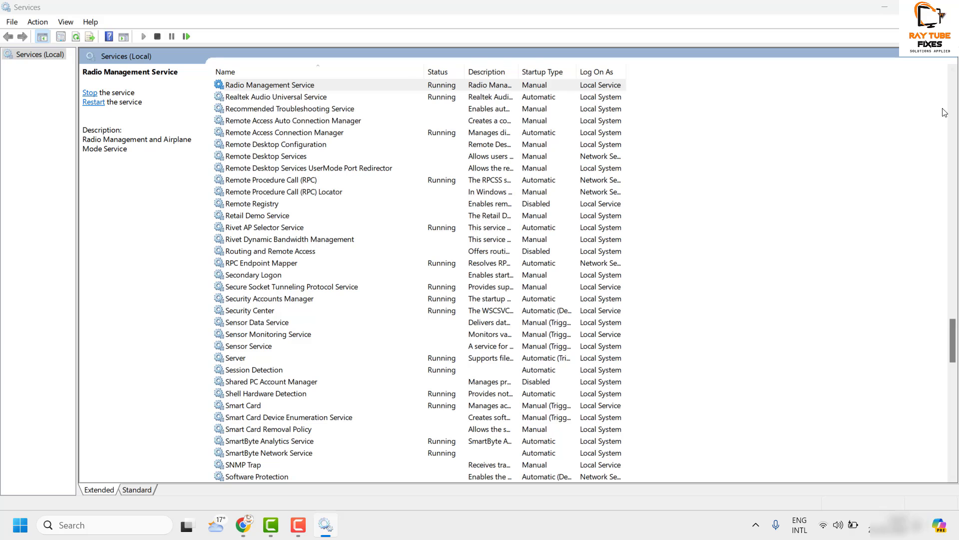
pyautogui.hotkey('alt', 'F4')
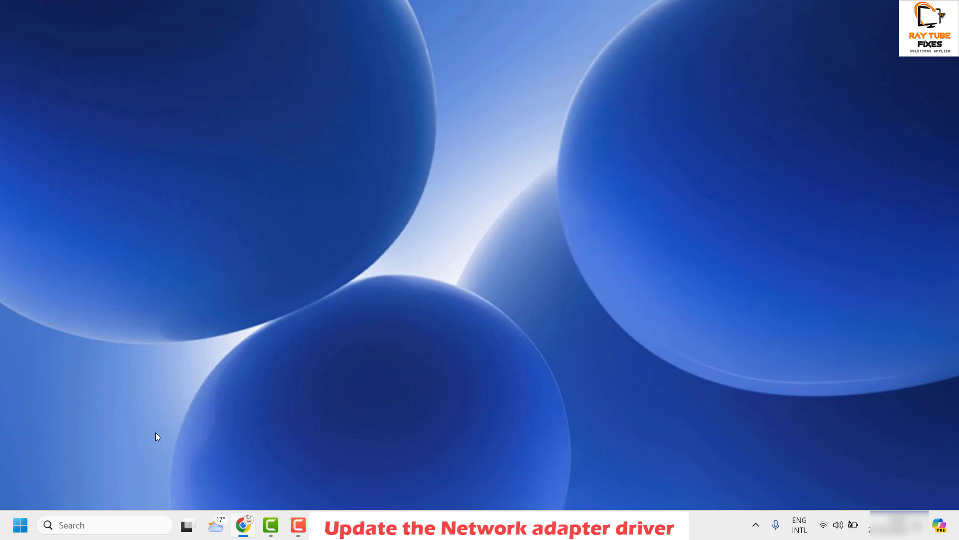
# - Open Device Manager in a maximized window and expand the Network adapters category
pyautogui.rightClick(23, 528)
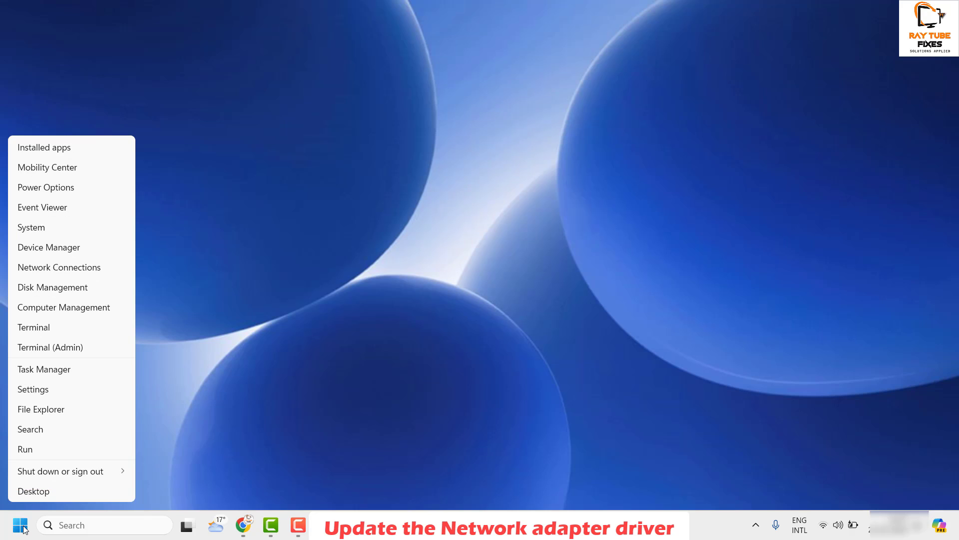
pyautogui.click(61, 251)
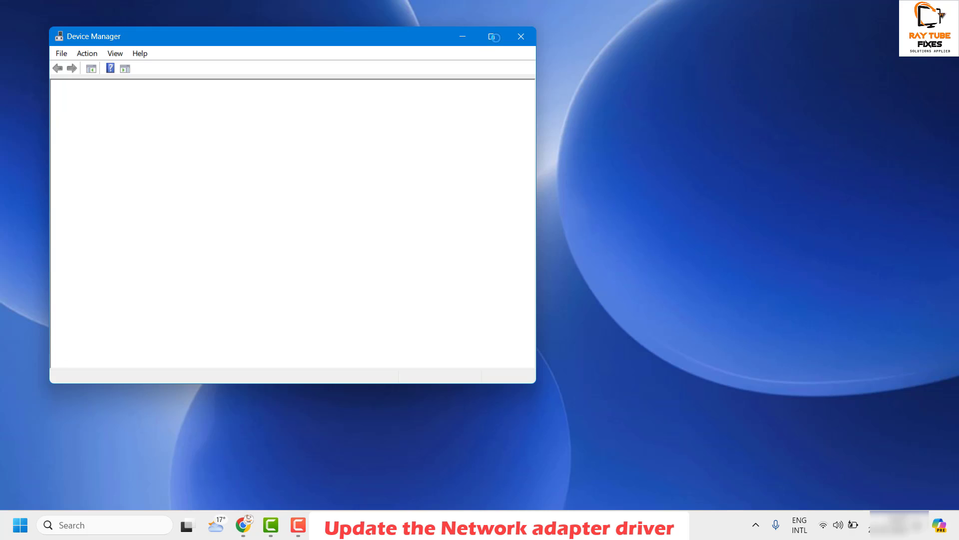
pyautogui.click(493, 36)
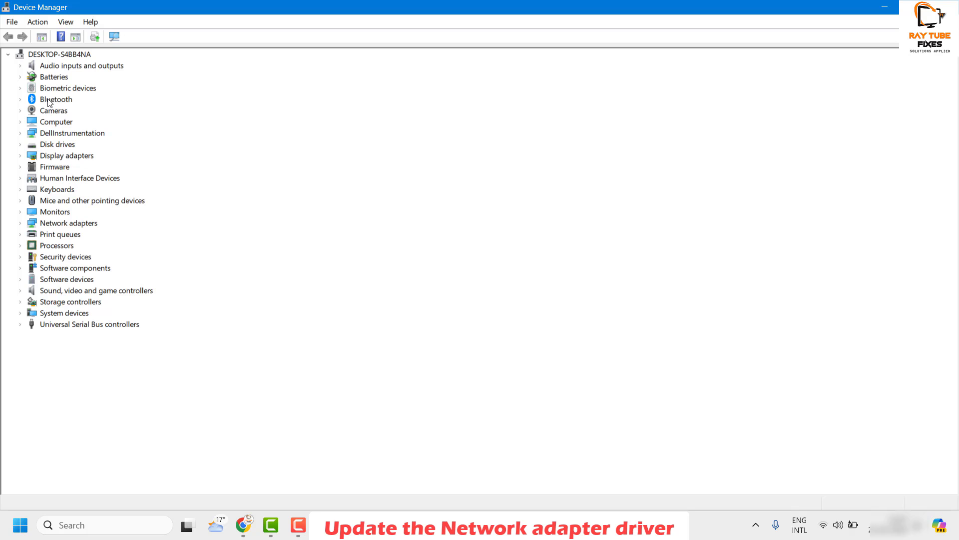
pyautogui.click(20, 223)
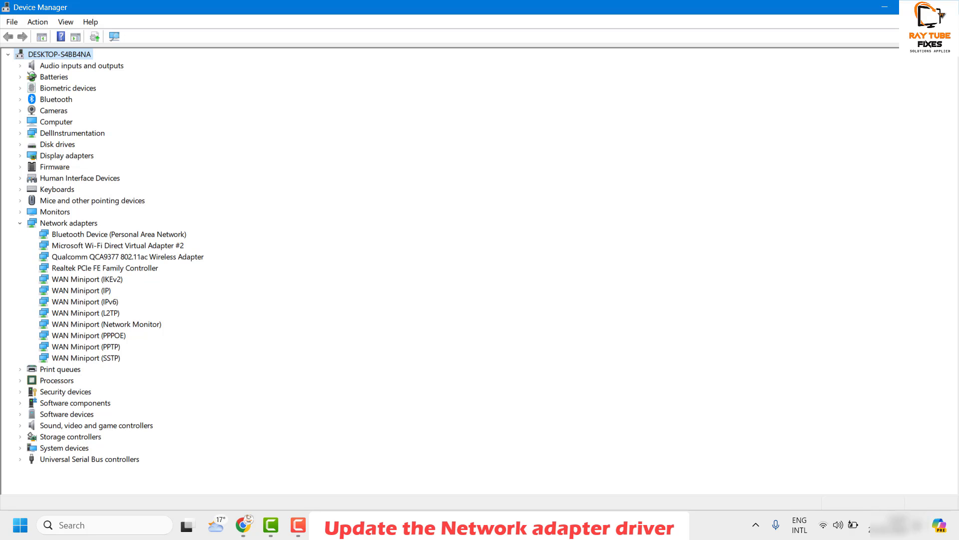
# - Search automatically for a driver update for the Realtek PCIe FE Family Controller and extend the search to Windows Update
pyautogui.click(96, 270)
pyautogui.click(96, 258)
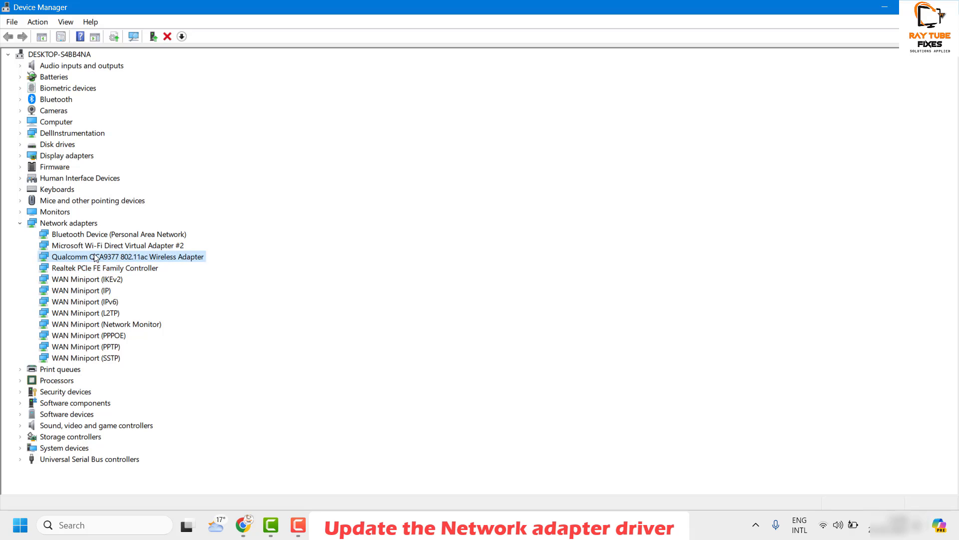
pyautogui.click(89, 269)
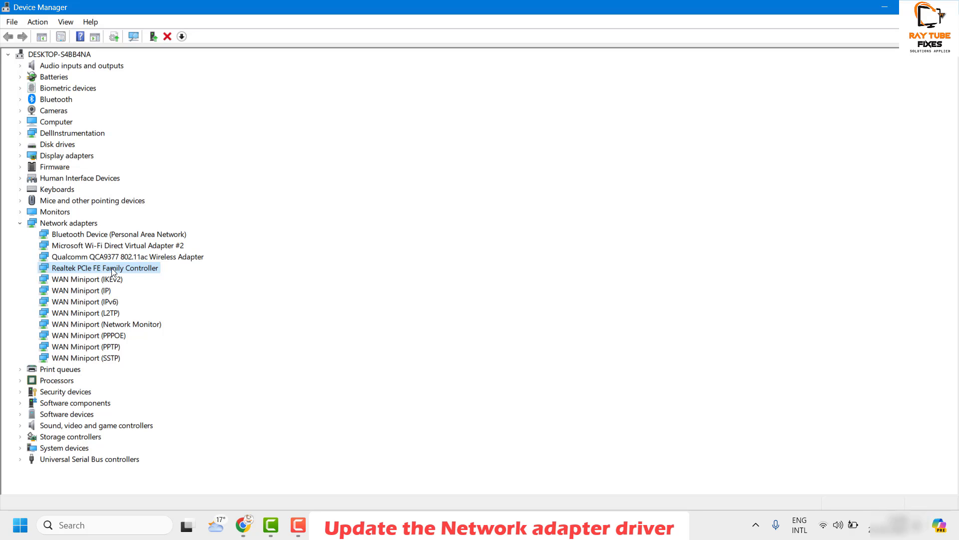
pyautogui.rightClick(113, 272)
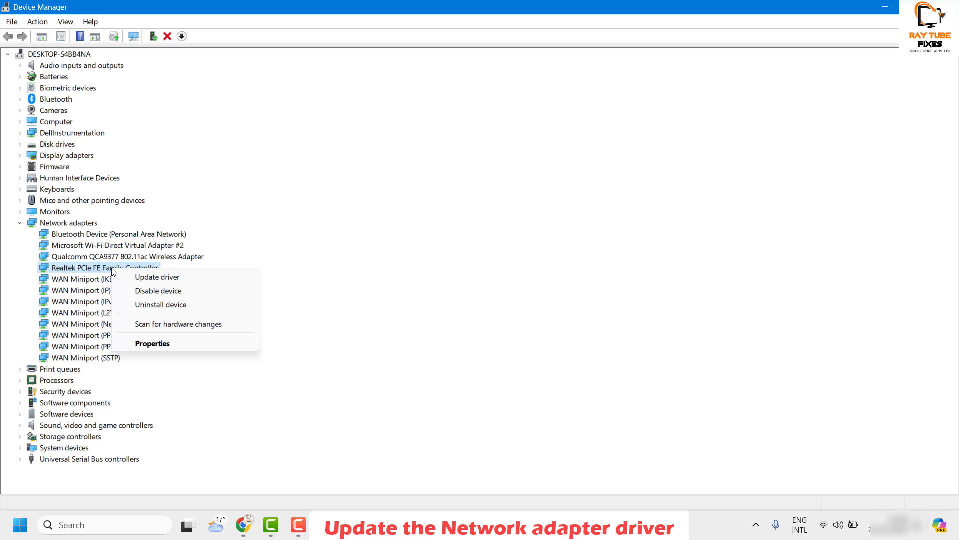
pyautogui.click(178, 283)
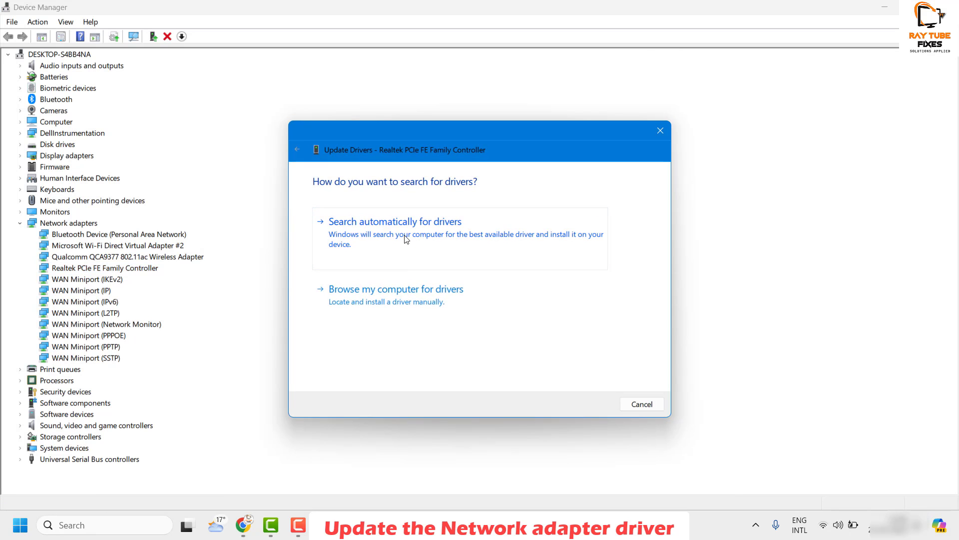
pyautogui.click(421, 237)
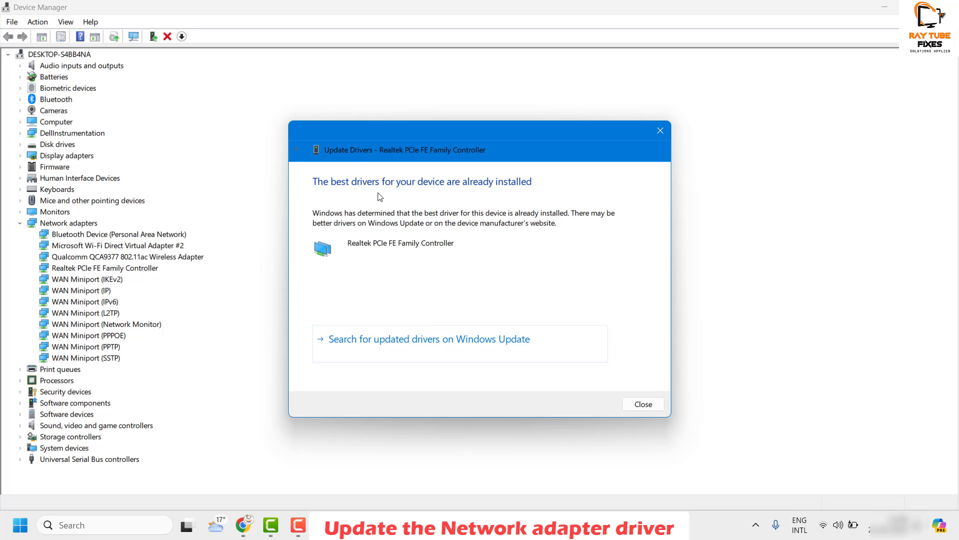
pyautogui.click(409, 339)
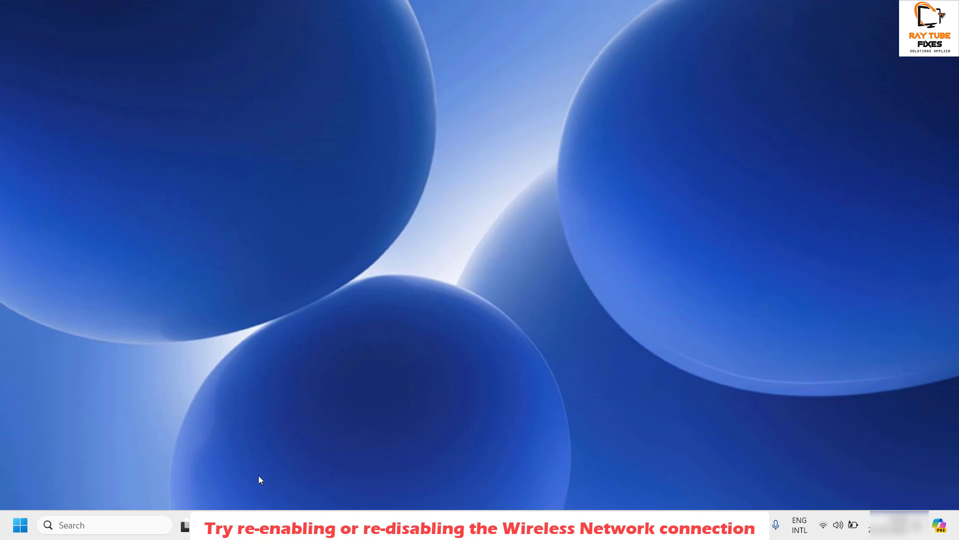
# - Open the Network Connections window by running ncpa.cpl
pyautogui.rightClick(20, 524)
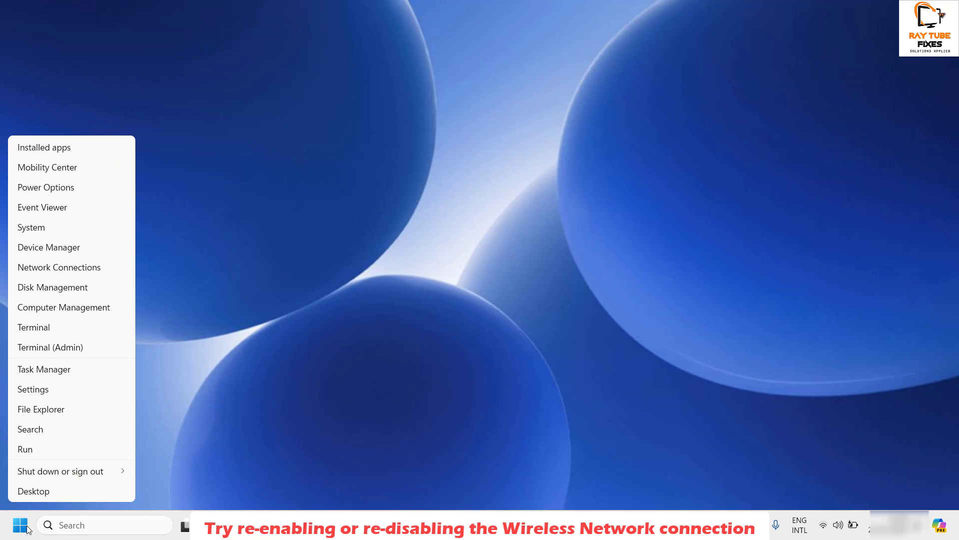
pyautogui.click(32, 450)
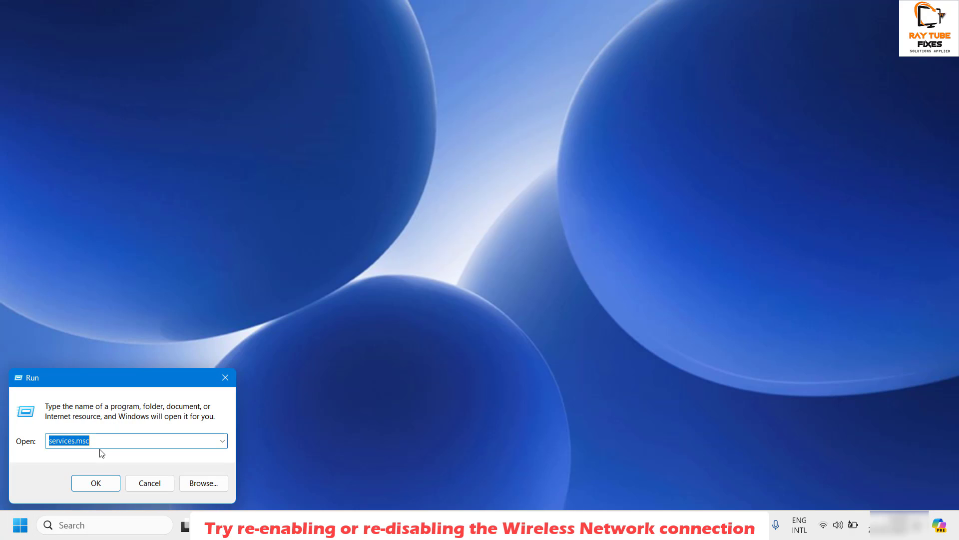
pyautogui.write('ncpa.cpl')
pyautogui.click(103, 481)
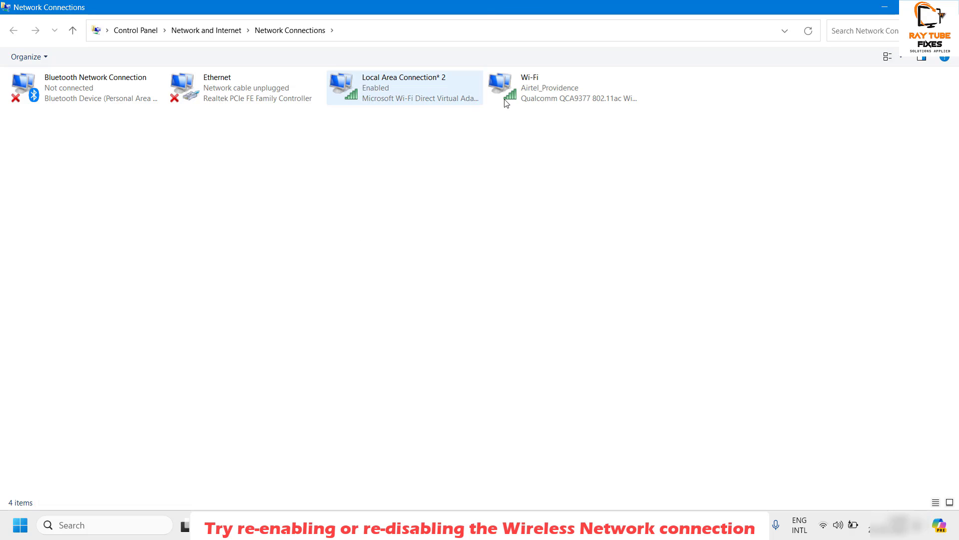
# - Review the available actions for the Wi-Fi connection and close Network Connections
pyautogui.click(547, 93)
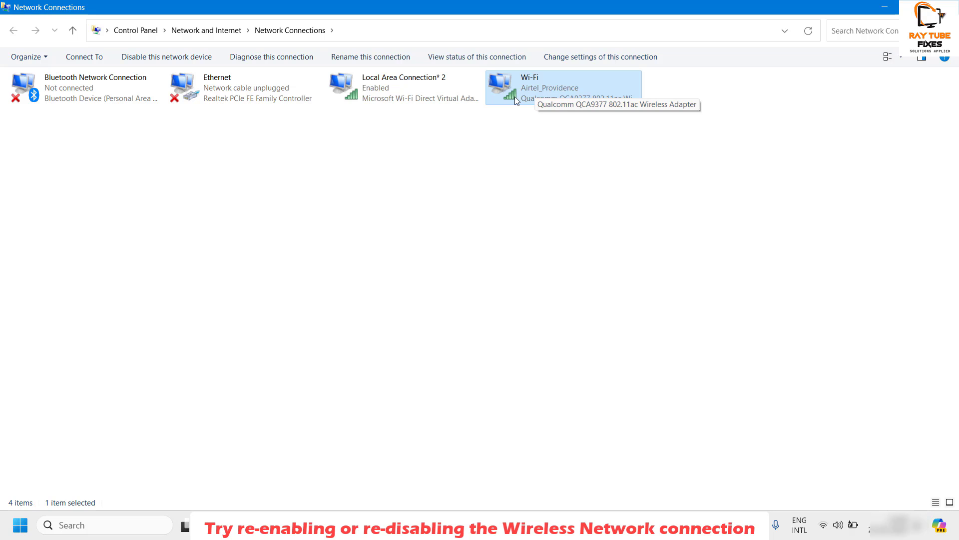
pyautogui.rightClick(541, 94)
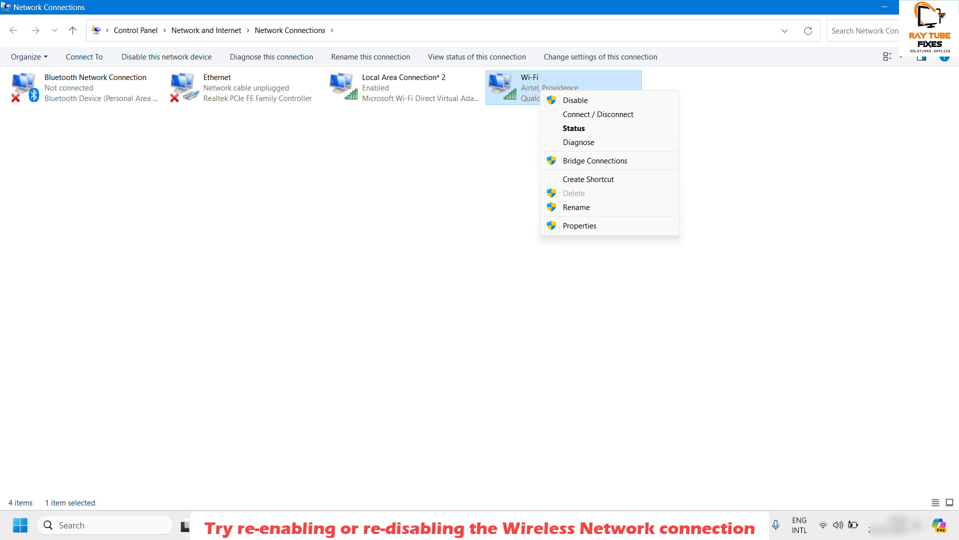
pyautogui.press('Escape')
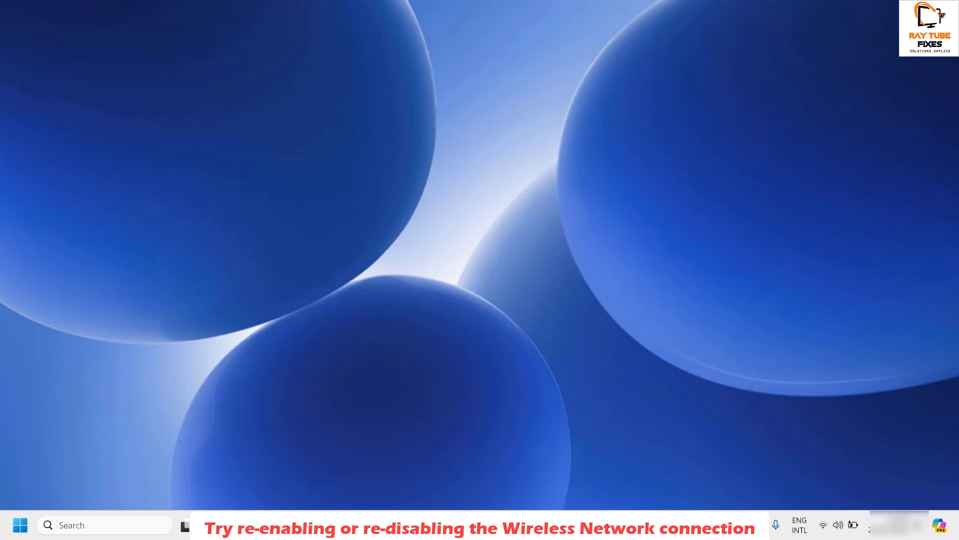
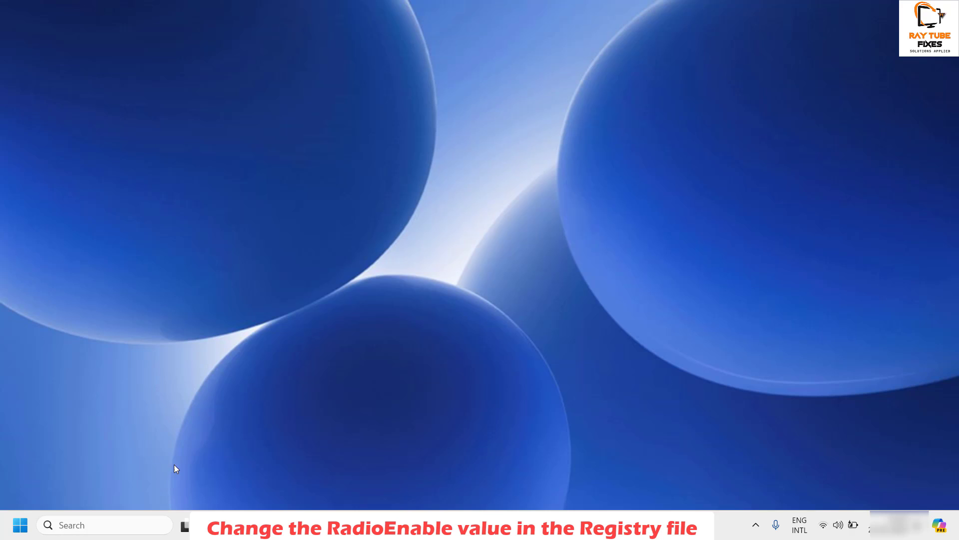
# - Launch the Registry Editor by running regedit
pyautogui.rightClick(22, 533)
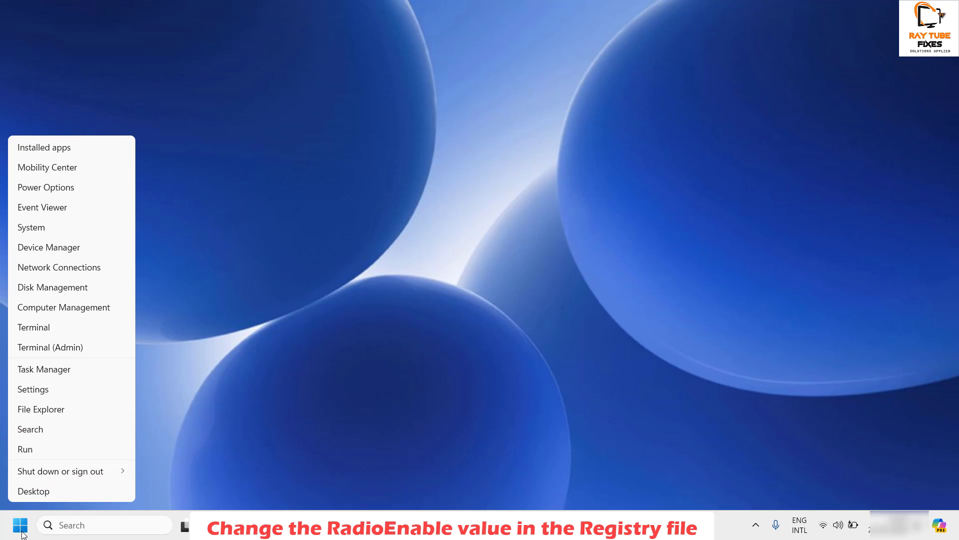
pyautogui.click(32, 451)
pyautogui.write('`REGEDIT')
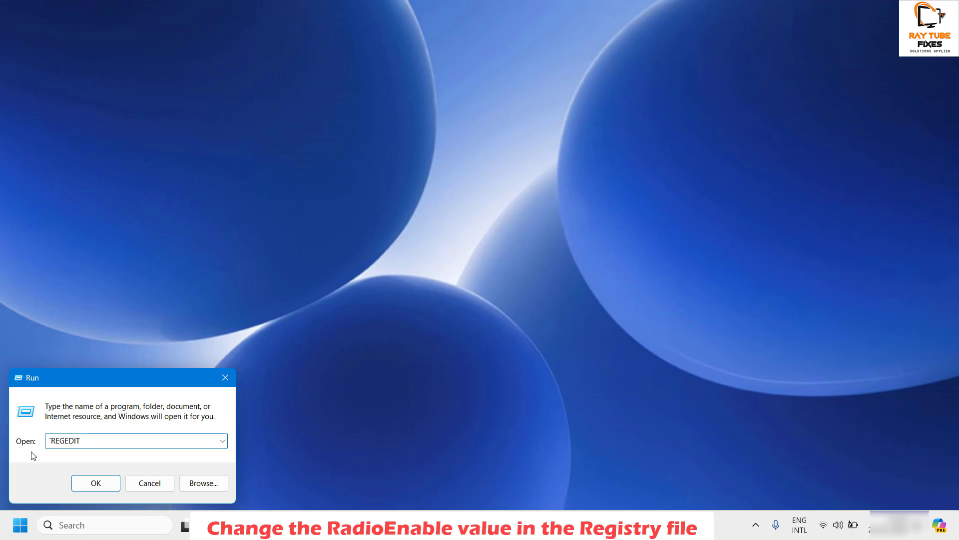
pyautogui.press('Return')
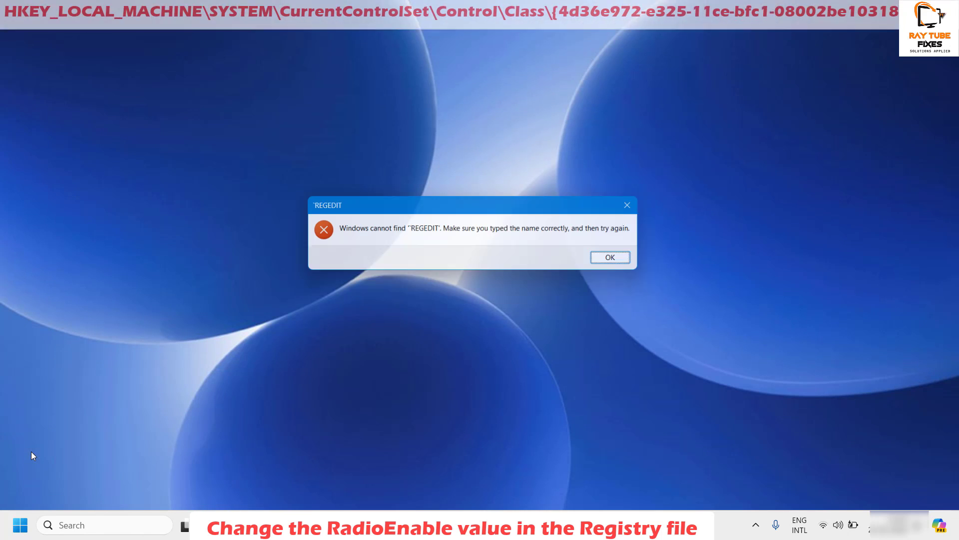
pyautogui.press('Return')
pyautogui.write('regedi')
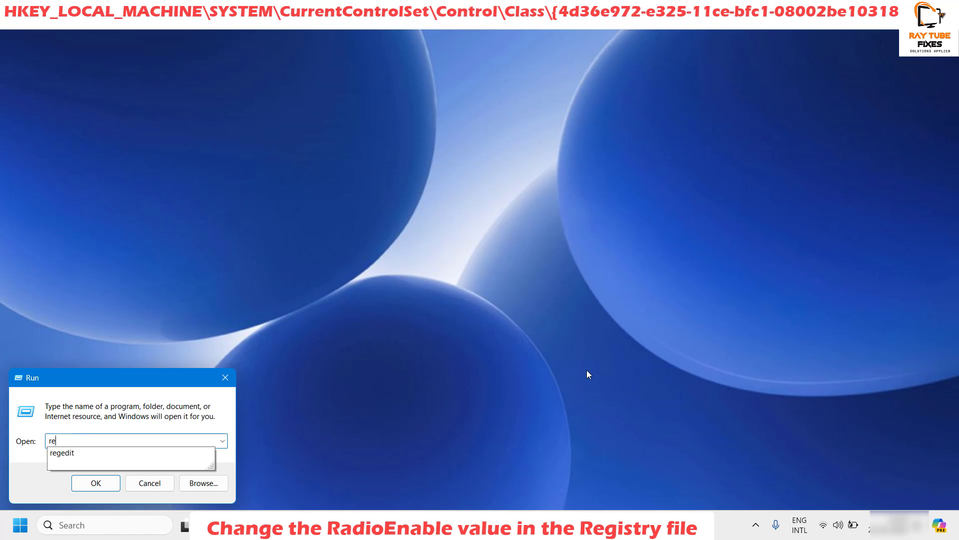
pyautogui.write('t')
pyautogui.press('Return')
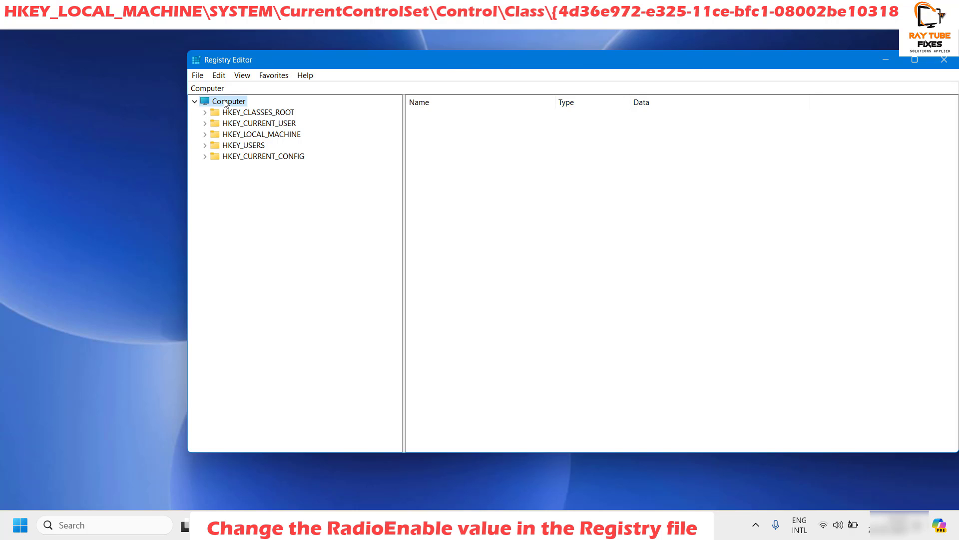
pyautogui.press('Down')
pyautogui.press('Down')
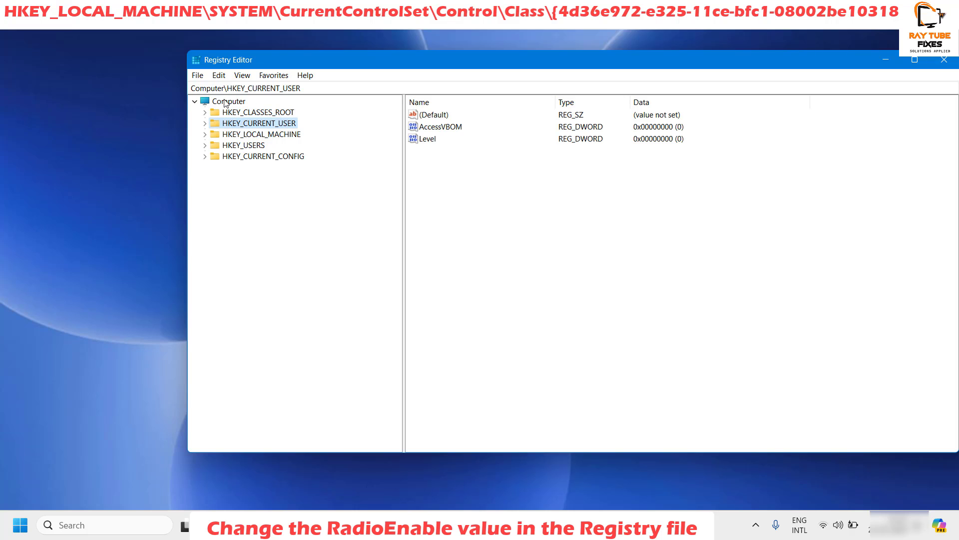
pyautogui.press('Right')
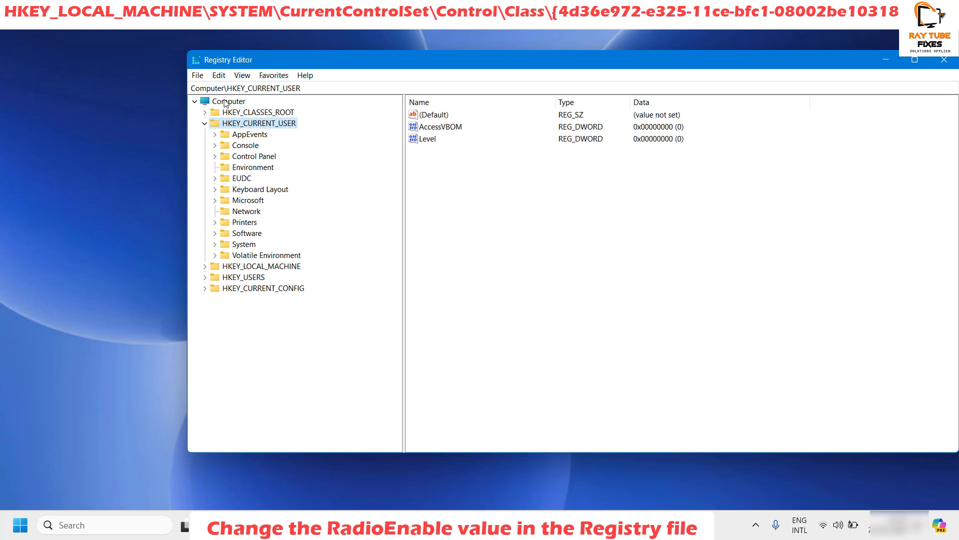
pyautogui.click(205, 123)
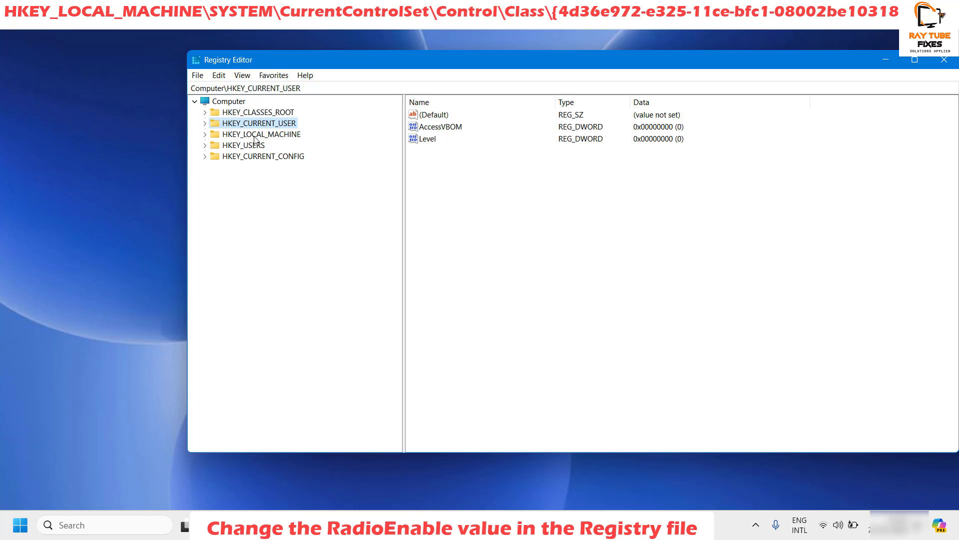
# - Expand the registry tree down to HKEY_LOCAL_MACHINE\SYSTEM\CurrentControlSet\Control\Class
pyautogui.click(258, 135)
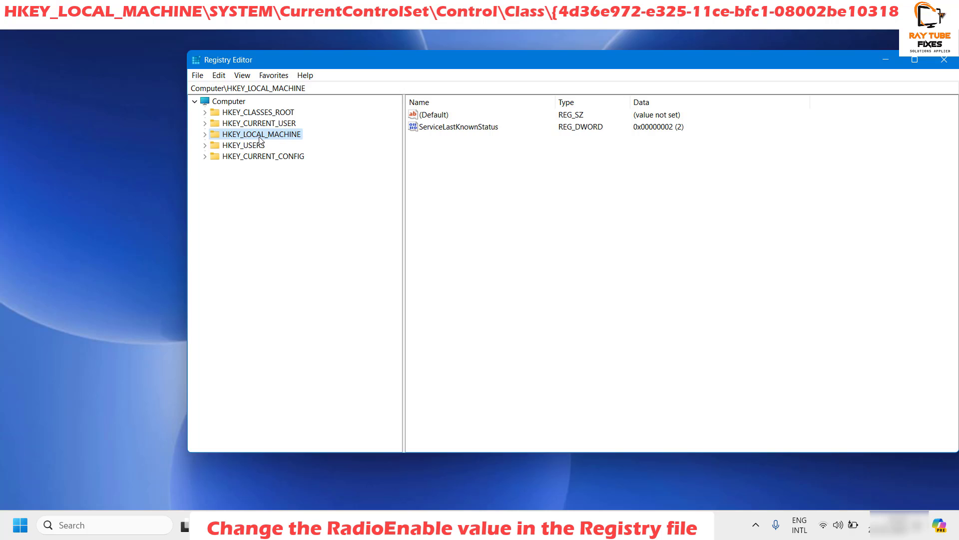
pyautogui.click(205, 134)
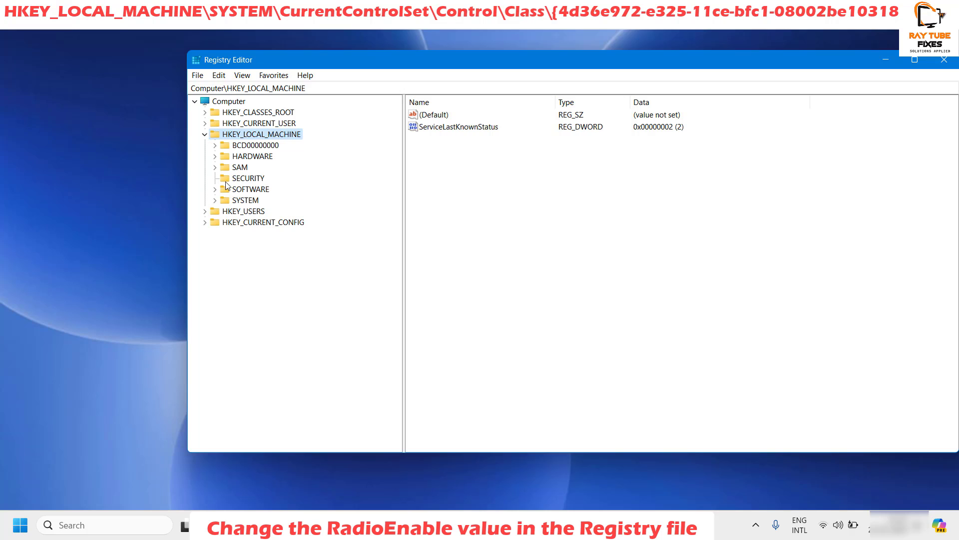
pyautogui.click(215, 200)
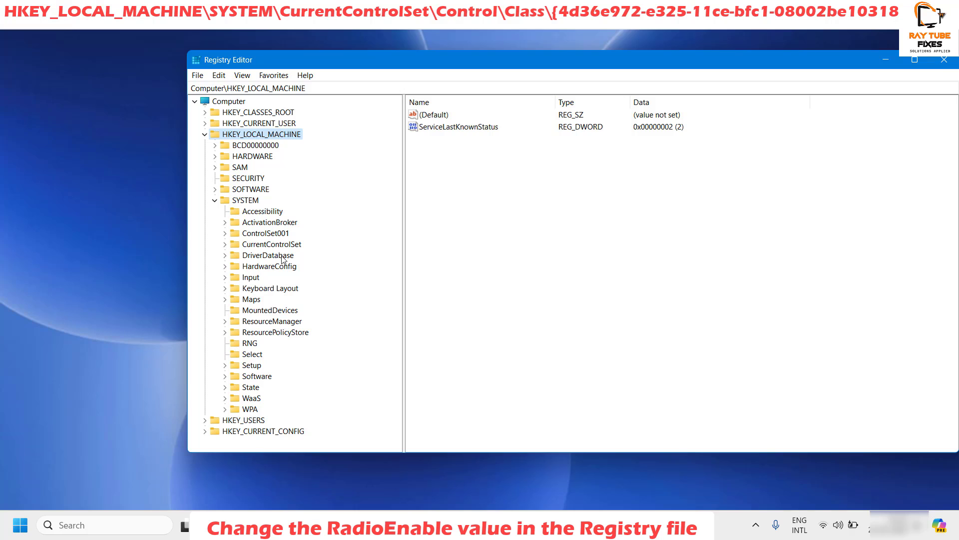
pyautogui.click(224, 244)
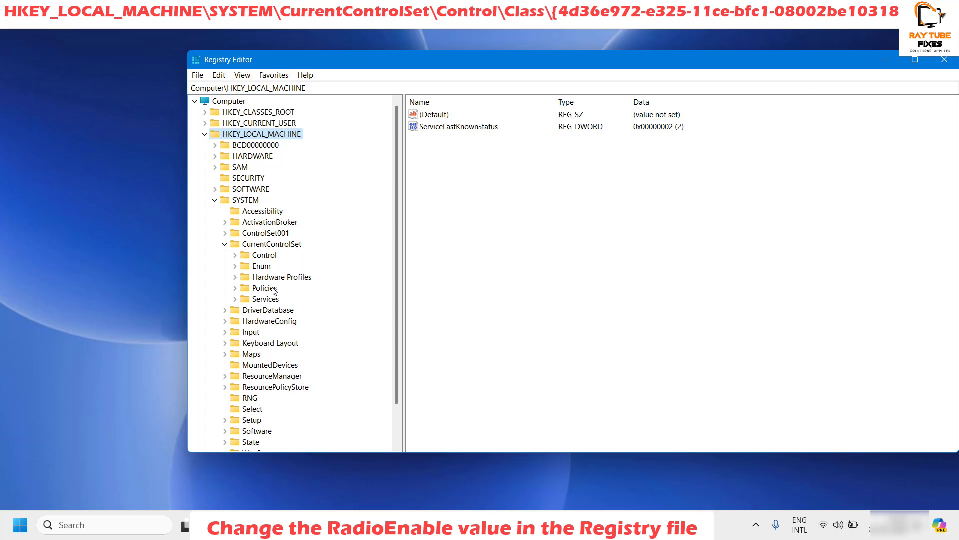
pyautogui.click(236, 256)
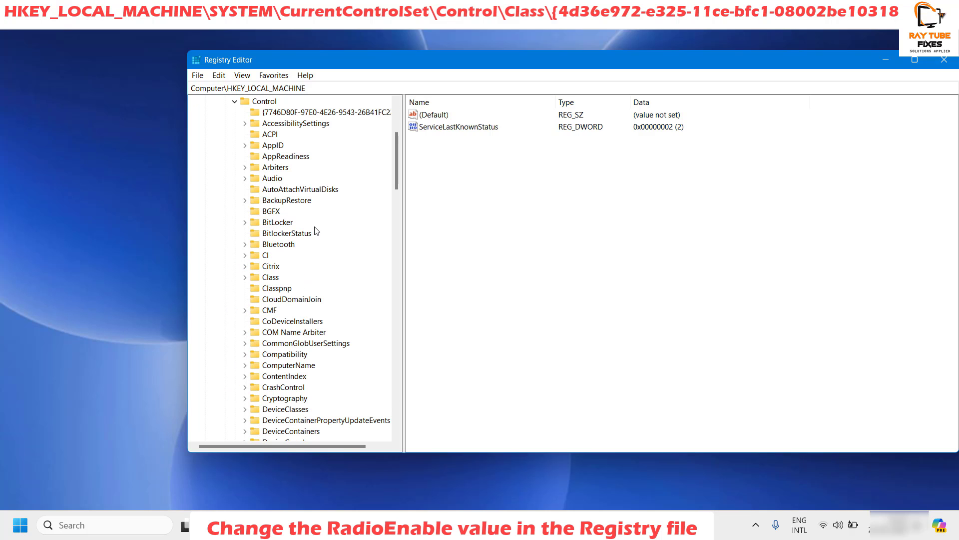
pyautogui.click(244, 277)
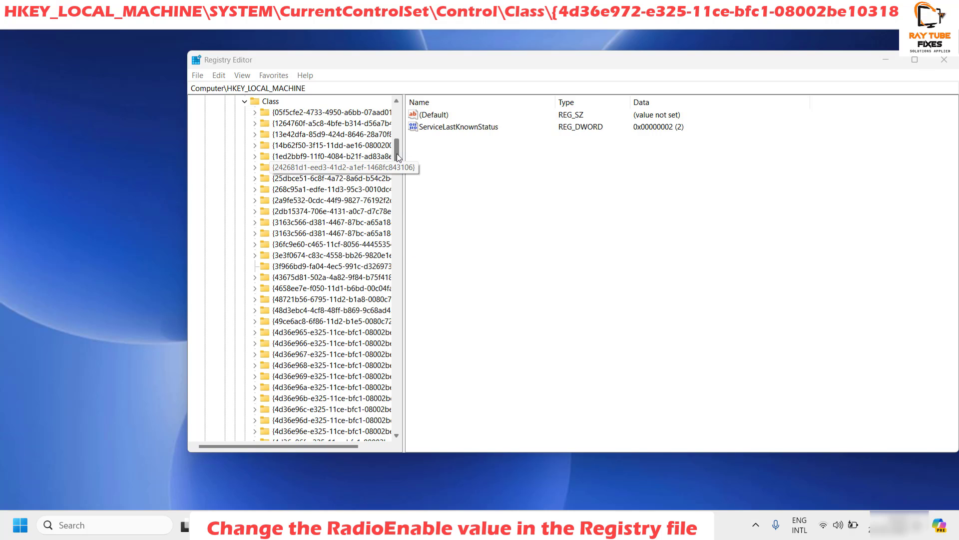
# - Select the {4d36e972-e325-11ce-bfc1-08002be10318} key under Class
pyautogui.moveTo(398, 156); pyautogui.dragTo(398, 160)
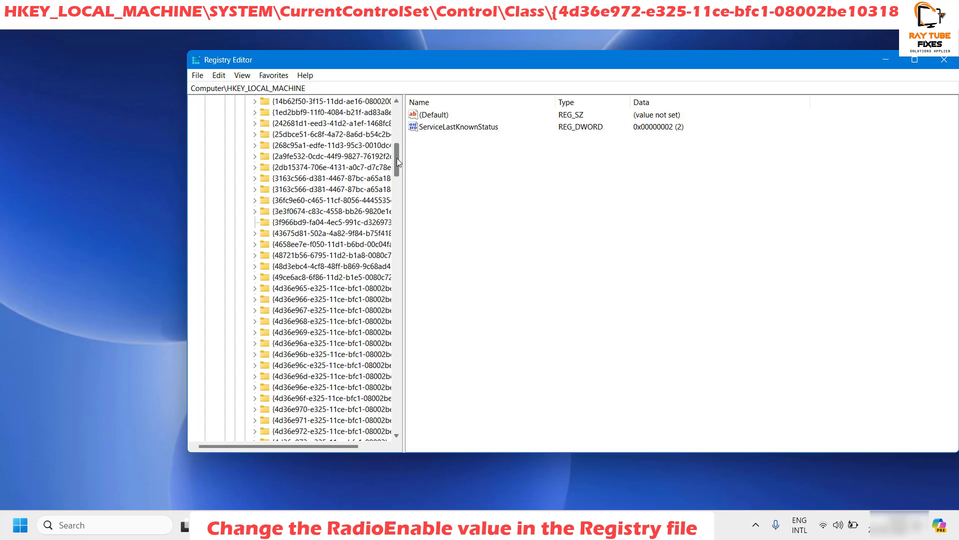
pyautogui.click(285, 293)
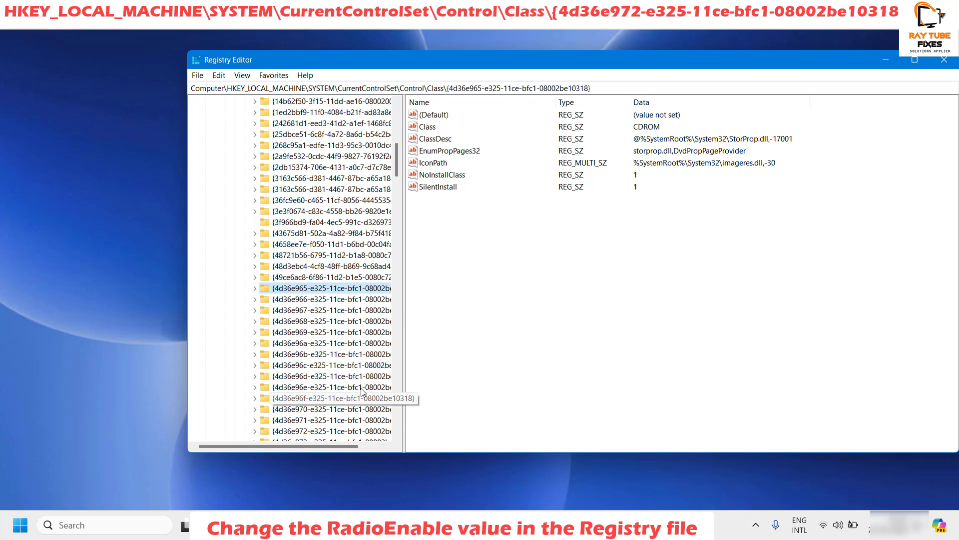
pyautogui.scroll(-1, 375, 341)
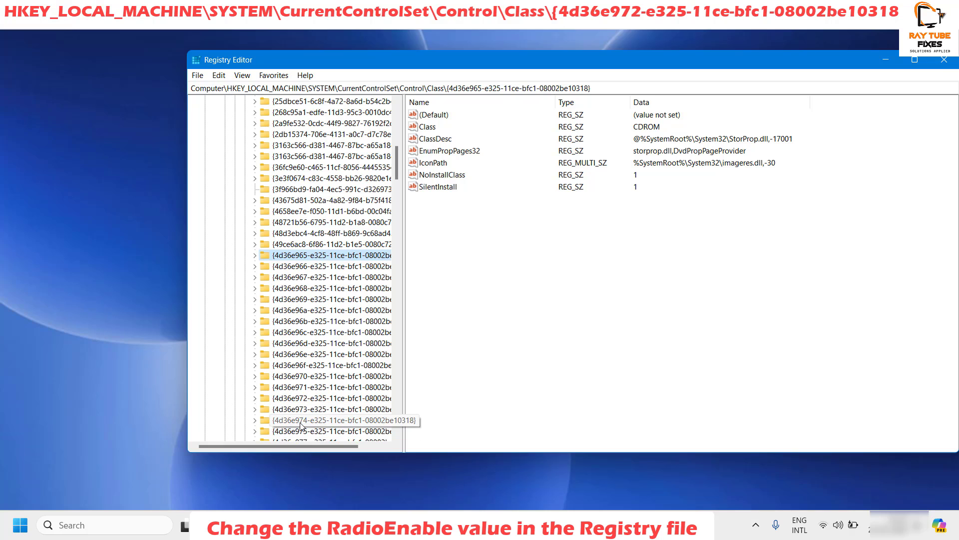
pyautogui.click(300, 398)
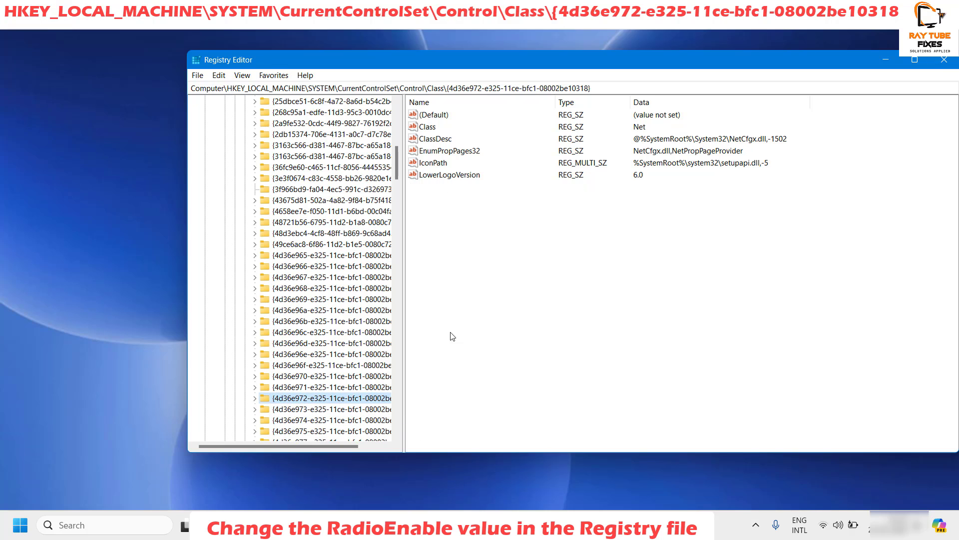
# - Widen the key tree and select the 0001 subkey under {4d36e972-e325-11ce-bfc1-08002be10318}
pyautogui.scroll(-1, 400, 280)
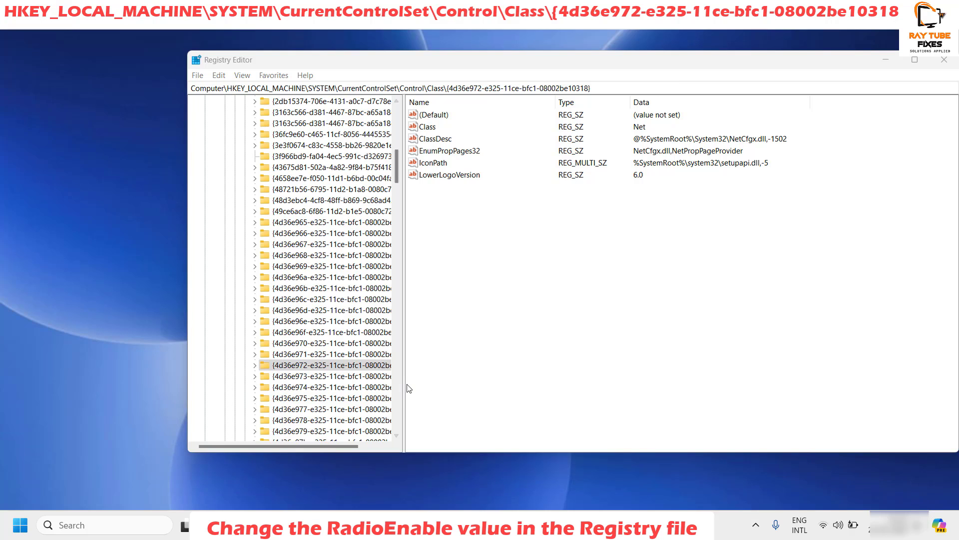
pyautogui.moveTo(407, 386); pyautogui.dragTo(459, 385)
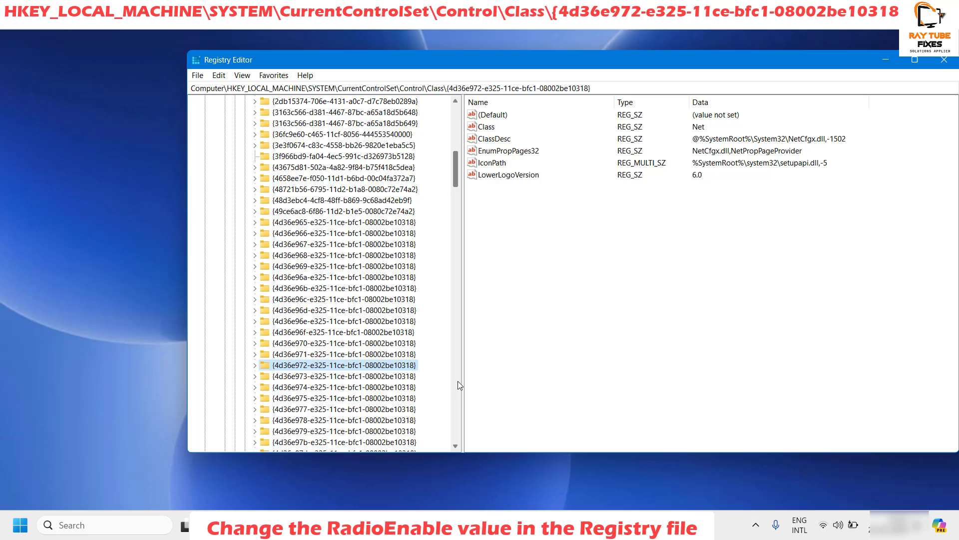
pyautogui.click(255, 365)
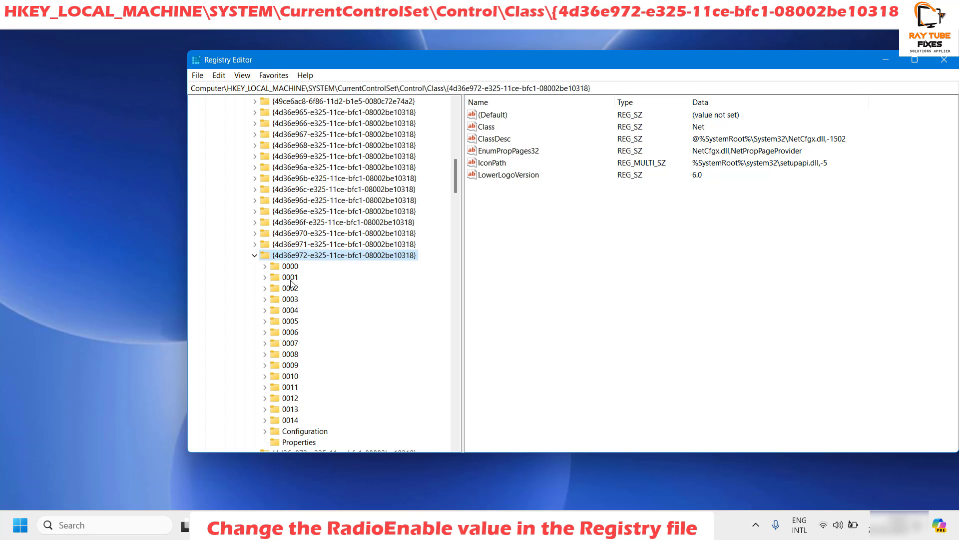
pyautogui.click(290, 277)
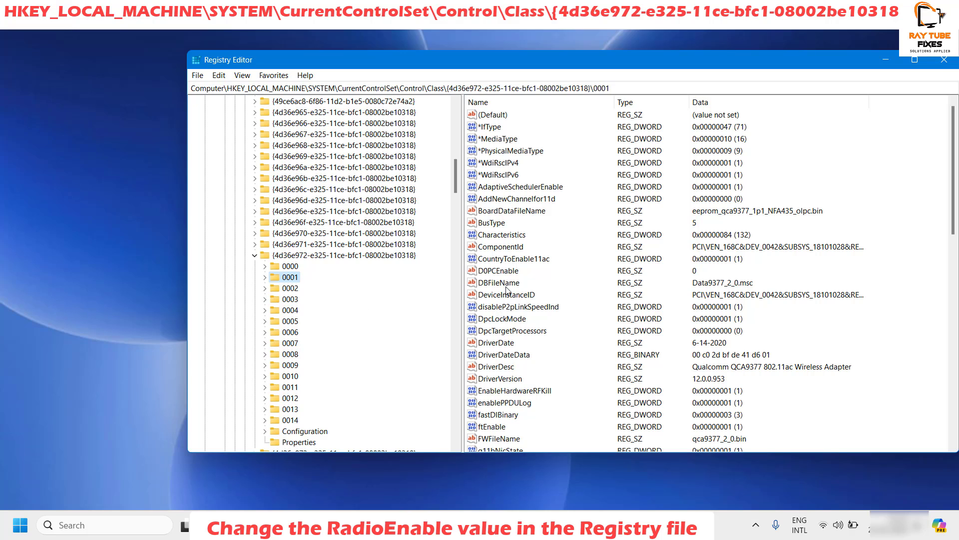
# - Locate the radioEnable value in the 0001 subkey and view its data without changing it
pyautogui.click(520, 287)
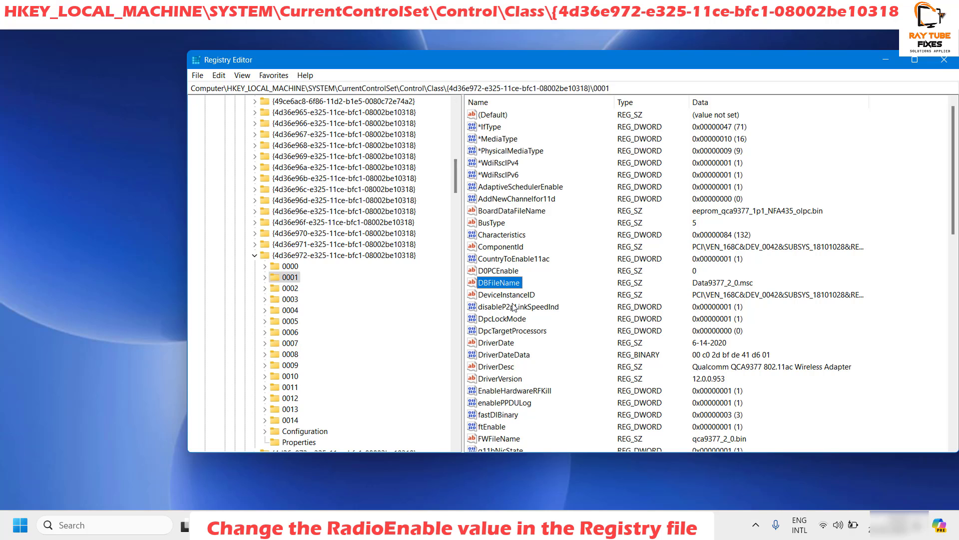
pyautogui.click(510, 320)
pyautogui.press('r')
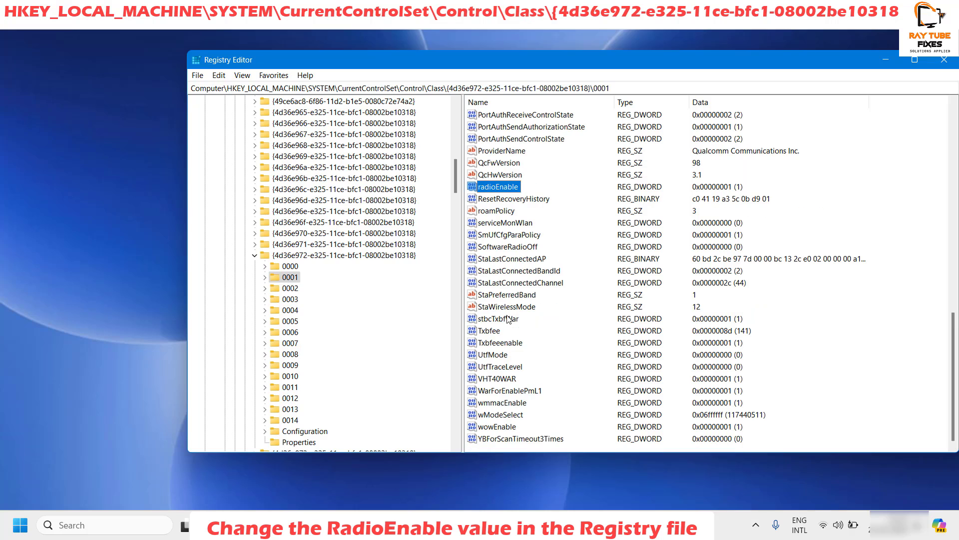
pyautogui.doubleClick(501, 189)
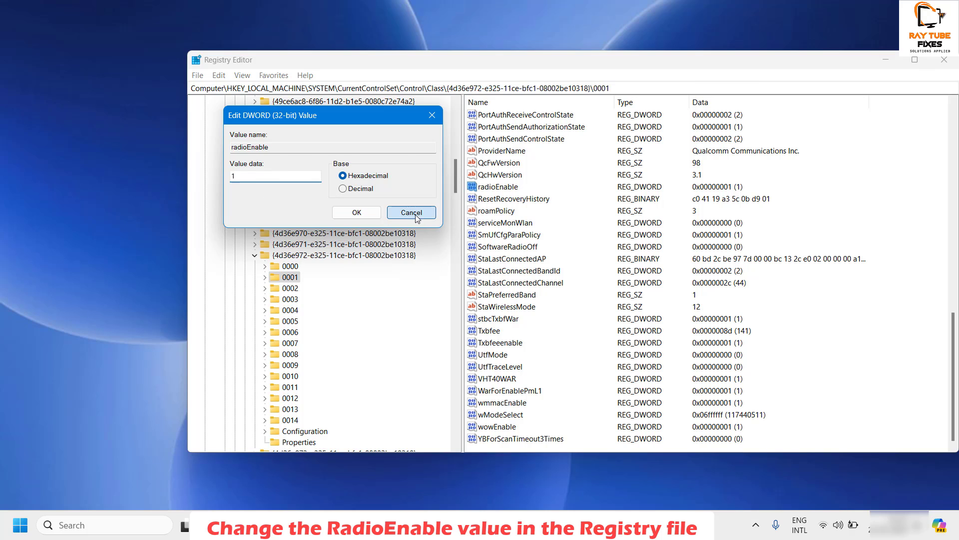
pyautogui.click(411, 213)
# - Set the radioEnable value data to 1 with hexadecimal base and close the Registry Editor
pyautogui.doubleClick(498, 186)
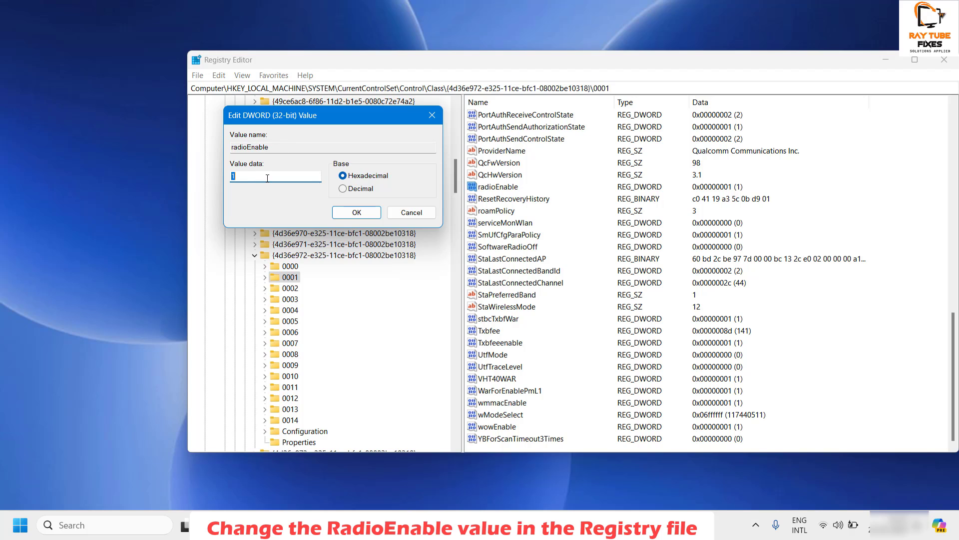
pyautogui.click(221, 178)
pyautogui.write('01')
pyautogui.press('BackSpace')
pyautogui.press('BackSpace')
pyautogui.write('1')
pyautogui.click(345, 210)
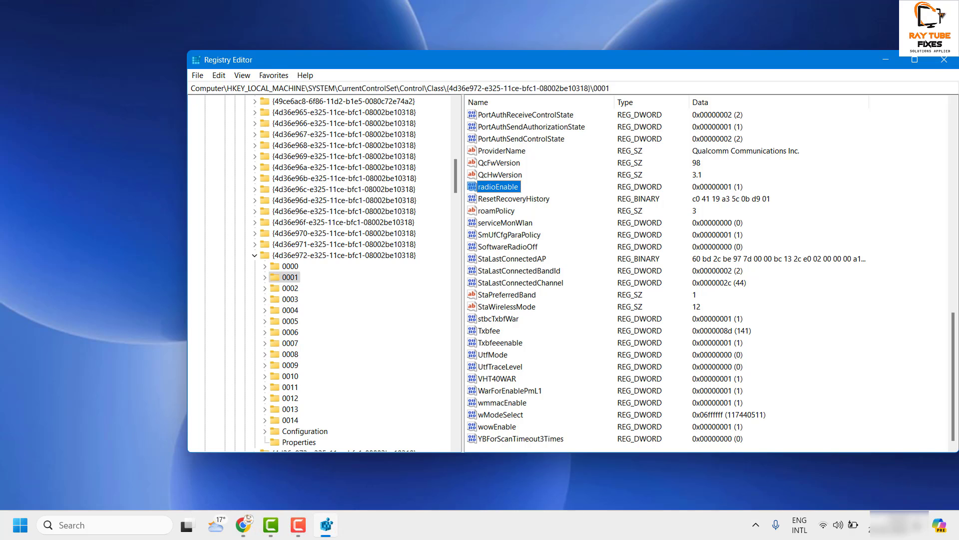
pyautogui.click(944, 59)
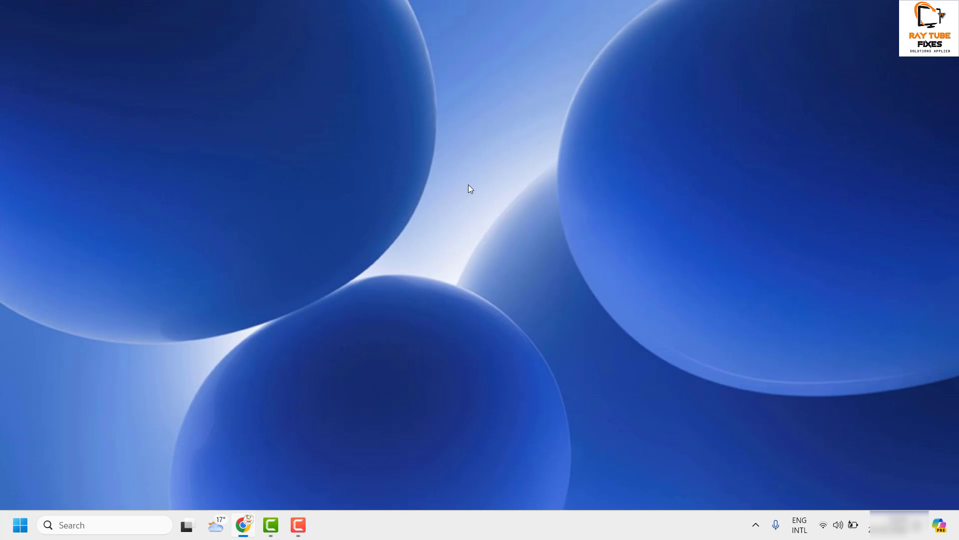